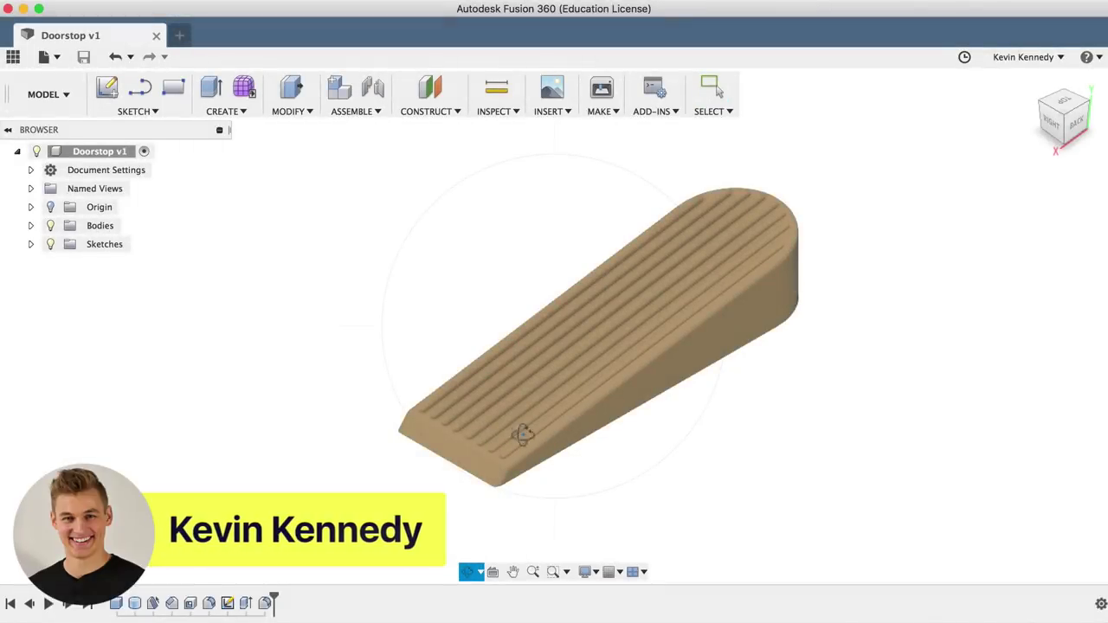
drag(527, 416, 814, 418)
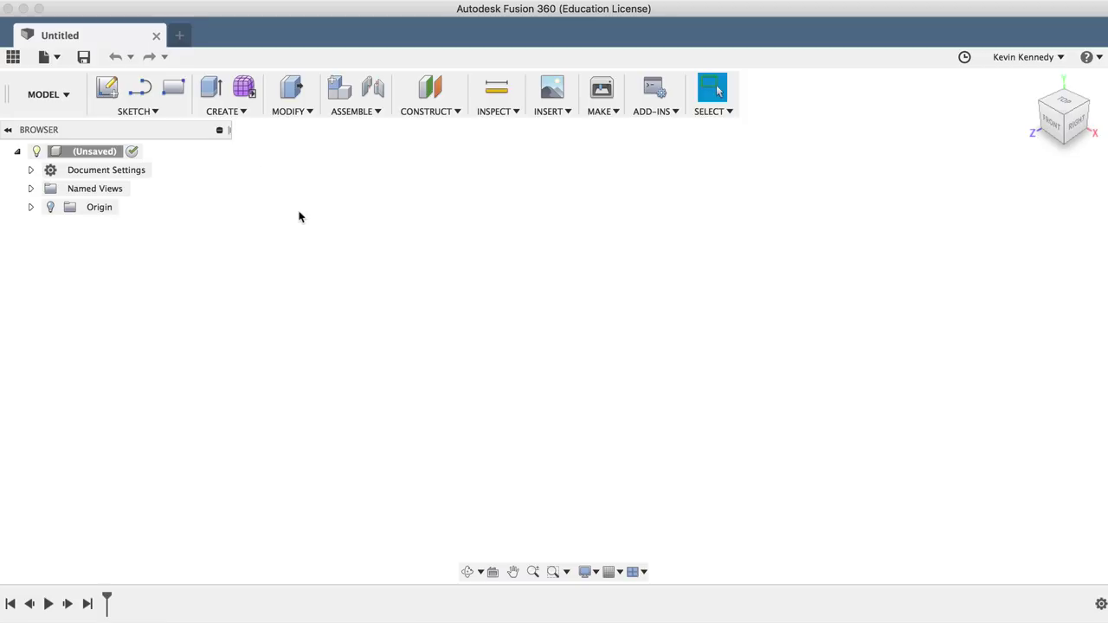
- Start a solid Box on the horizontal origin plane with a 1.8 in by 5 in base rectangle cornered at the origin
click(227, 112)
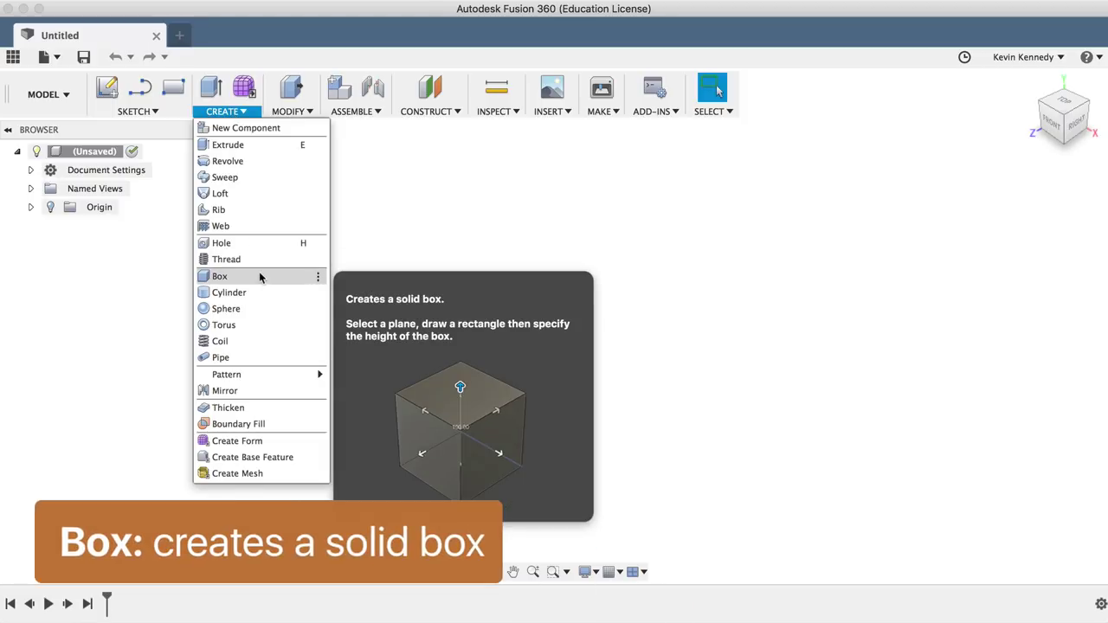
click(259, 276)
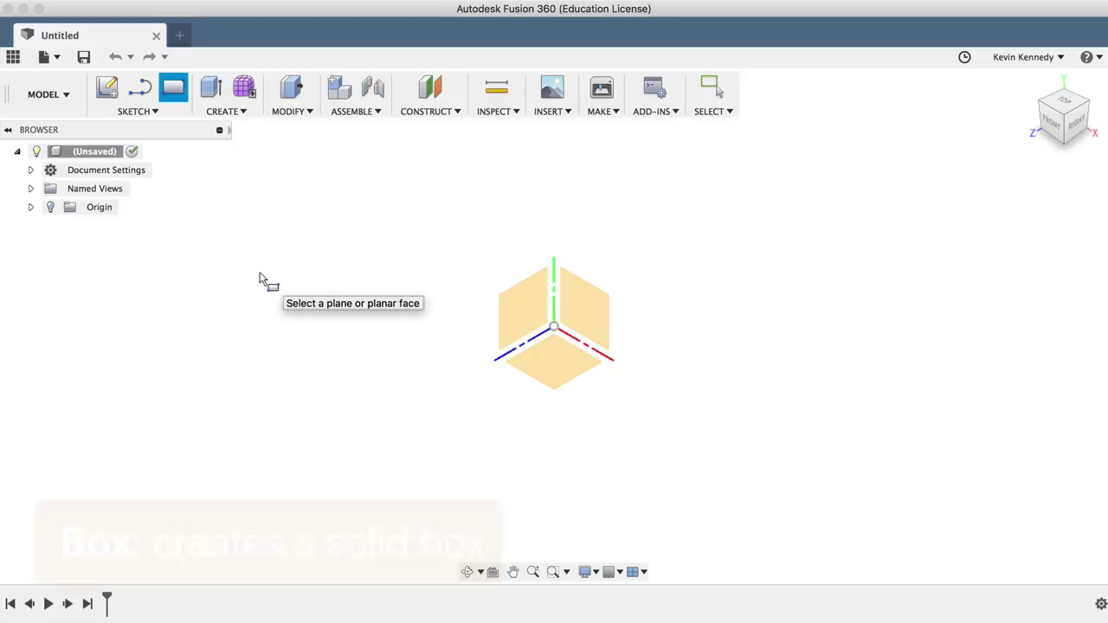
click(564, 378)
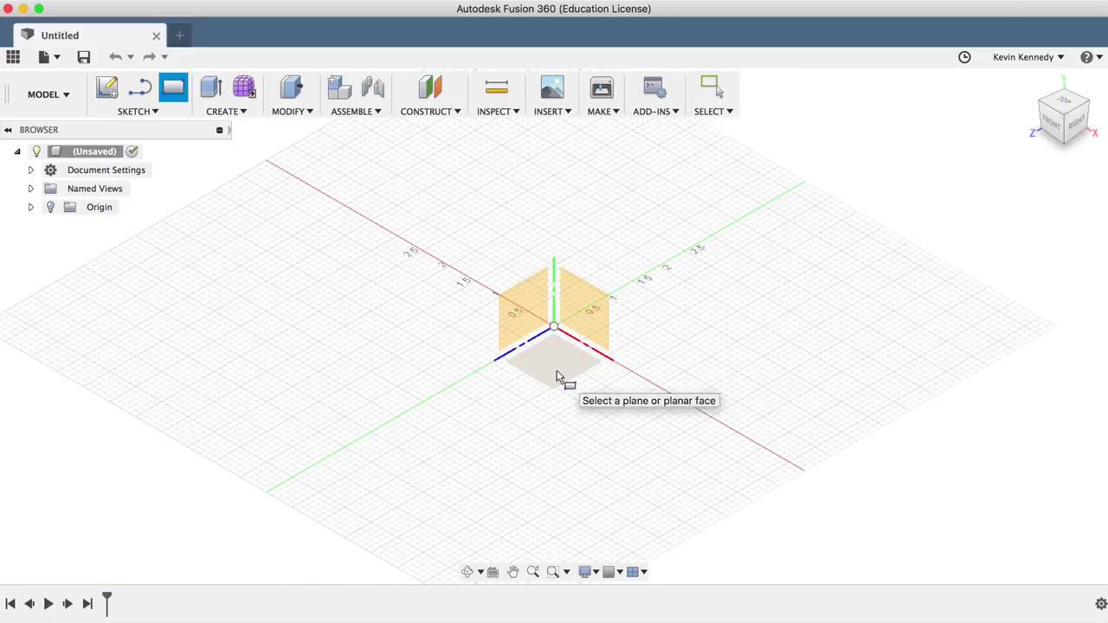
click(554, 326)
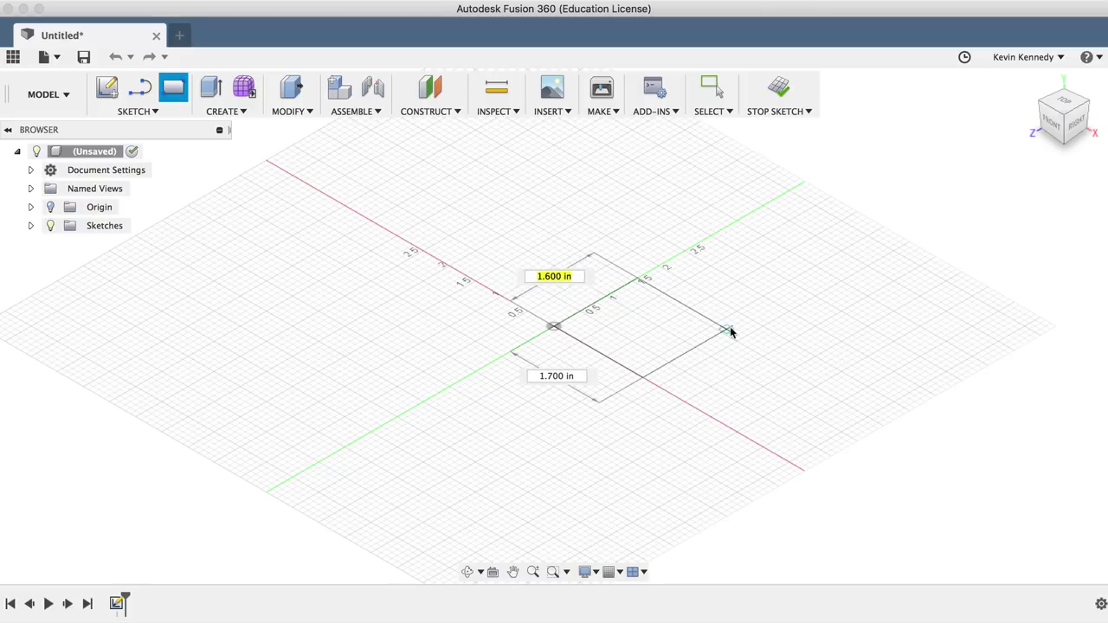
text(1.8)
key(Tab)
text(5)
key(Tab)
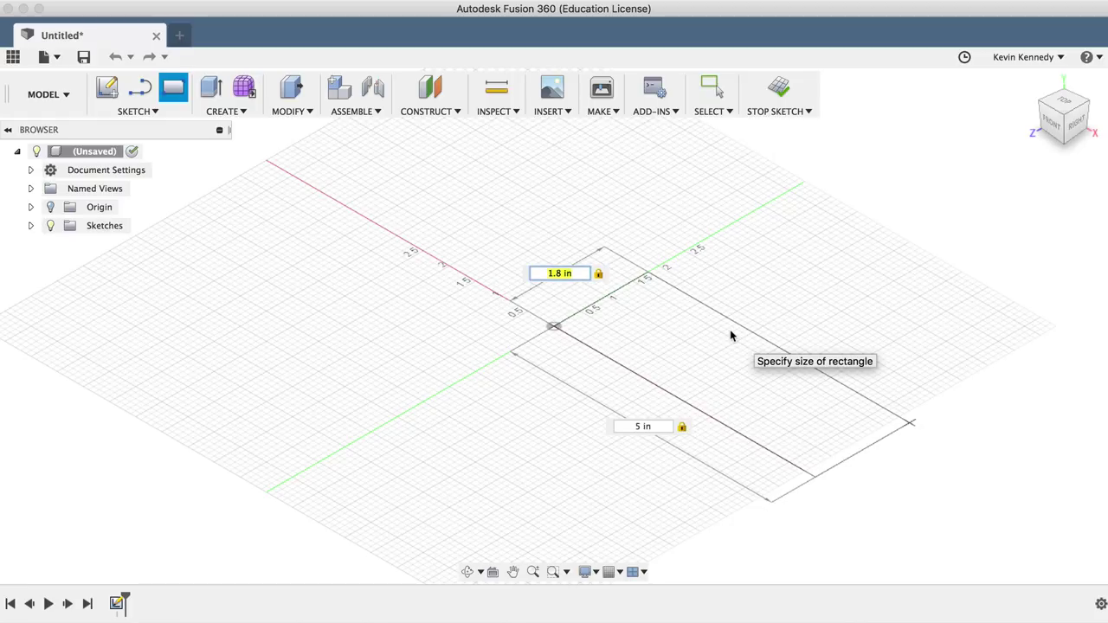
key(Return)
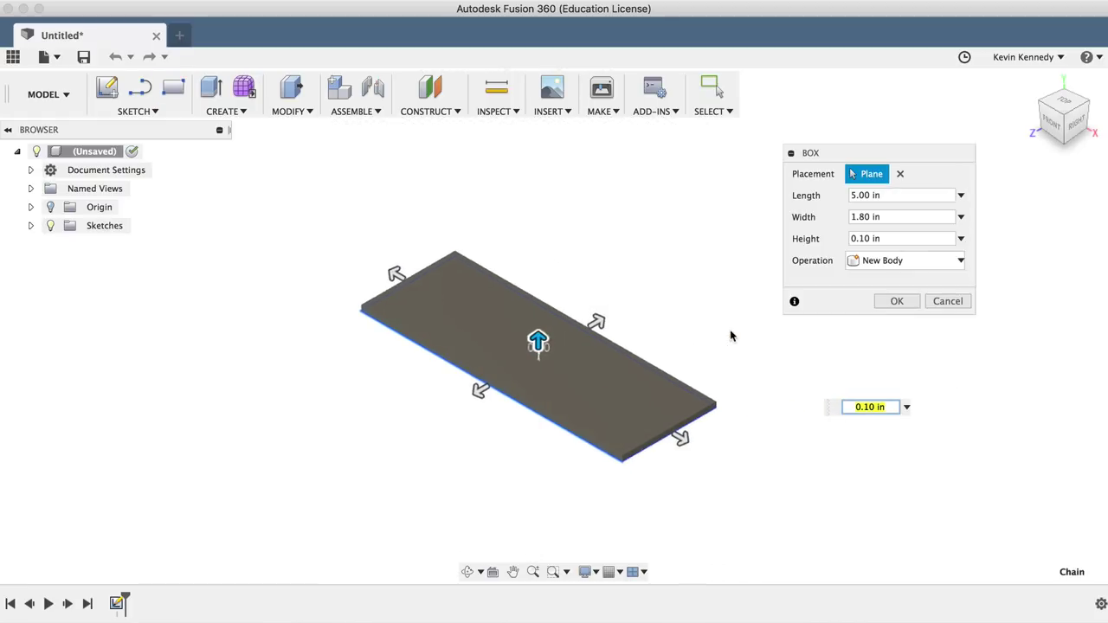
- Give the box a height of 0.20 in and create it as a new body
drag(537, 340, 537, 334)
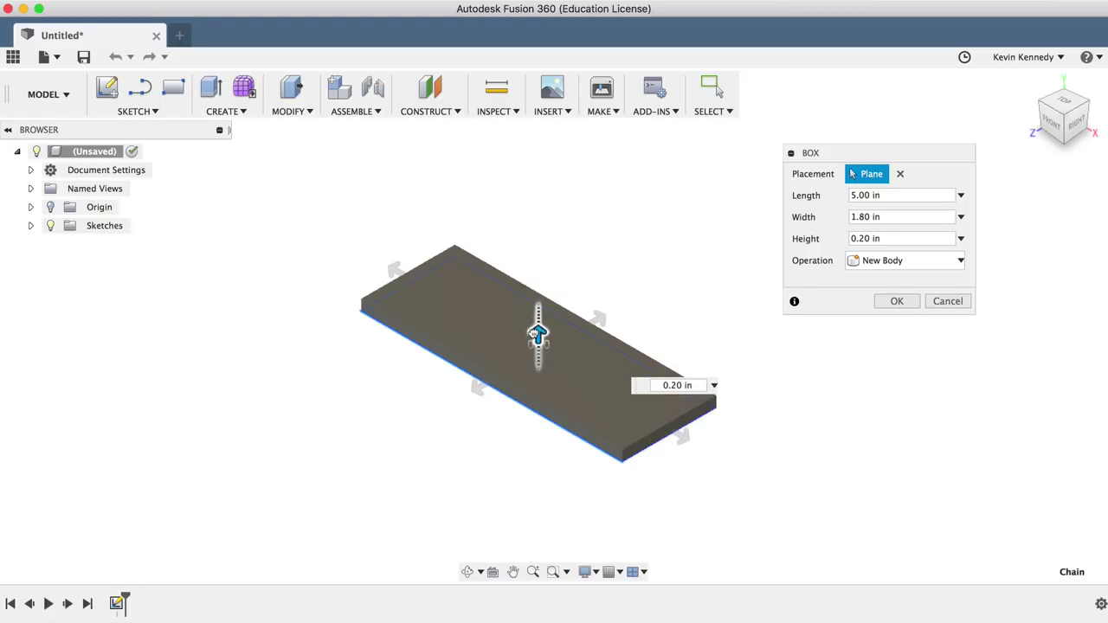
drag(534, 333, 537, 335)
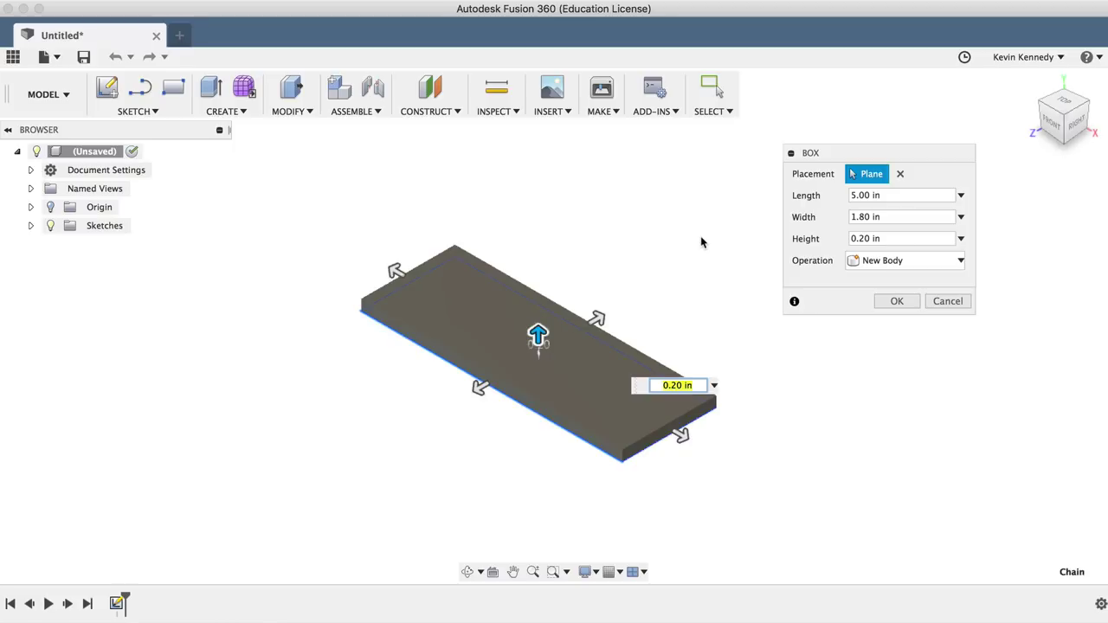
click(896, 302)
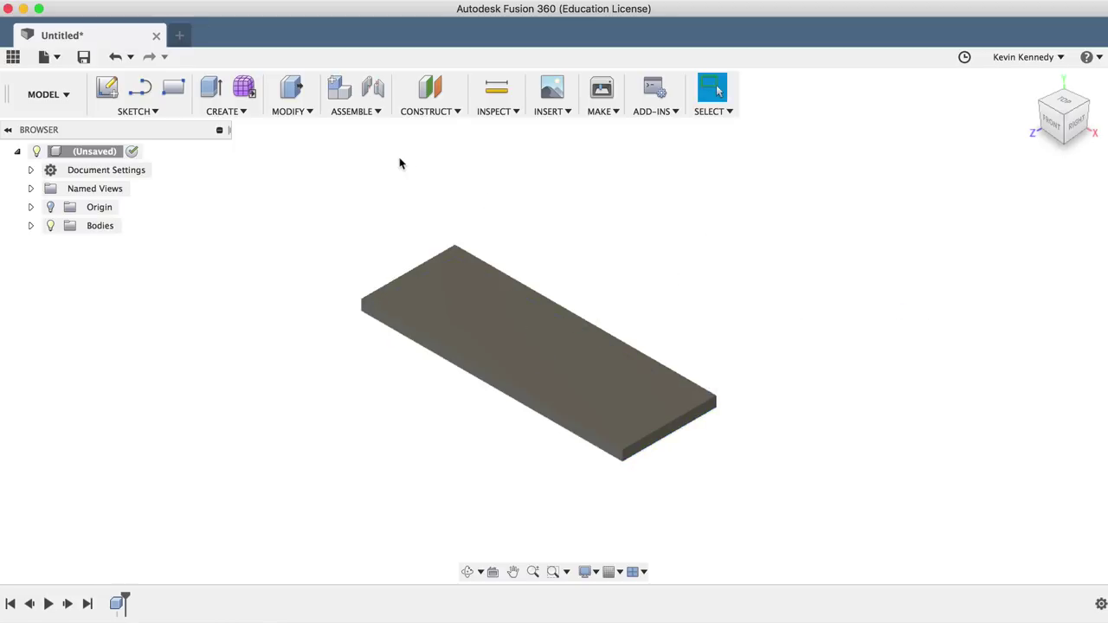
- Start a Cylinder on the box's top face, centred on the midpoint of the short edge at the origin end and reaching its corner
click(226, 111)
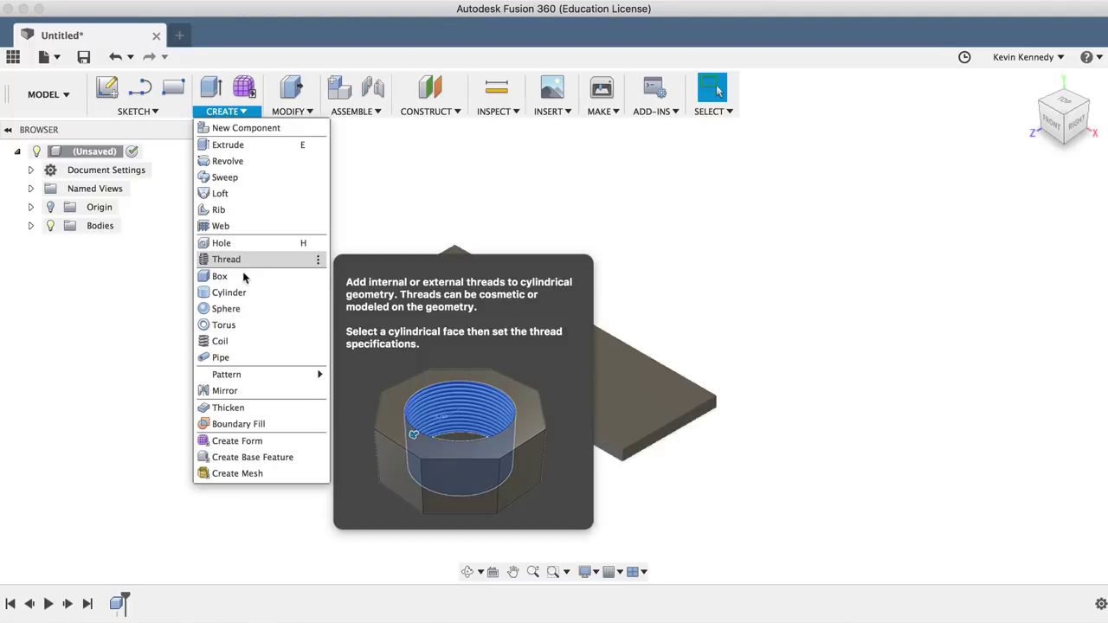
click(313, 291)
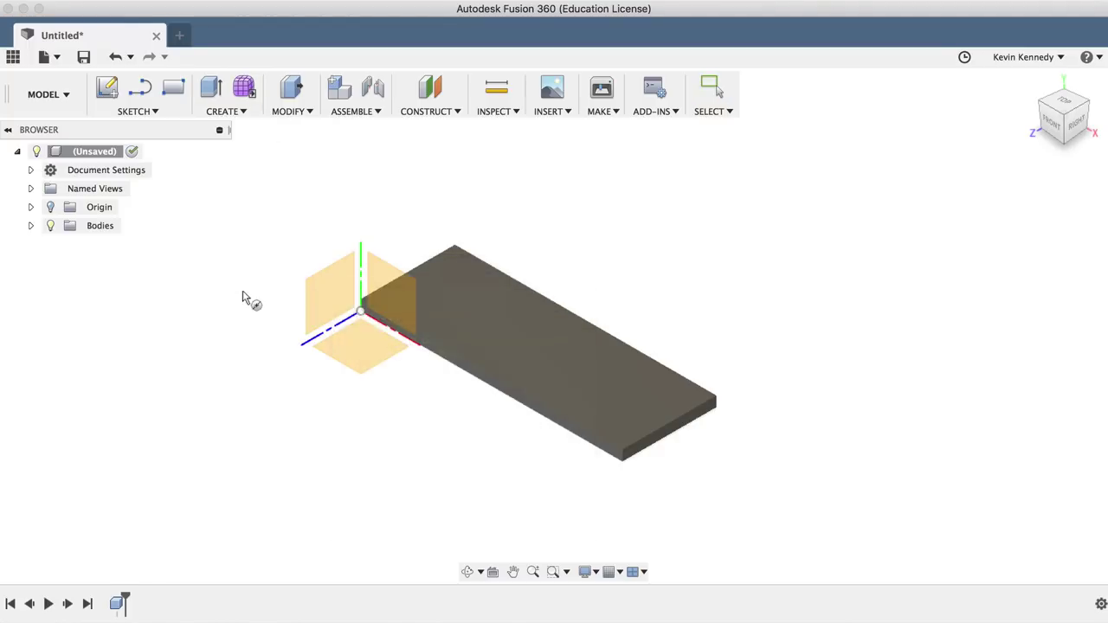
click(447, 303)
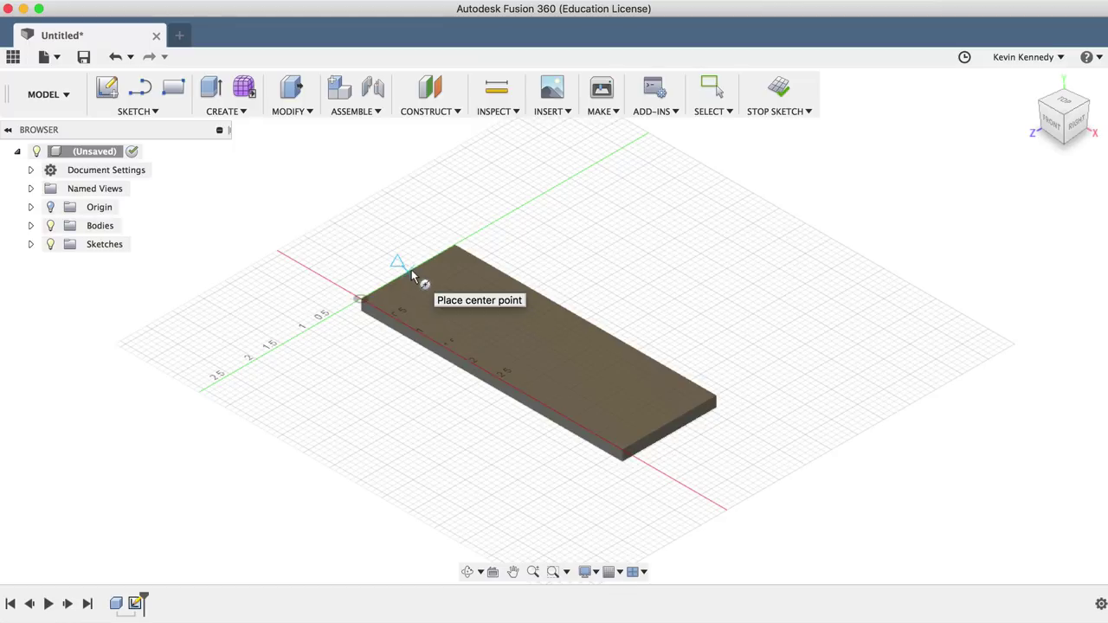
scroll(412, 275, up, 5)
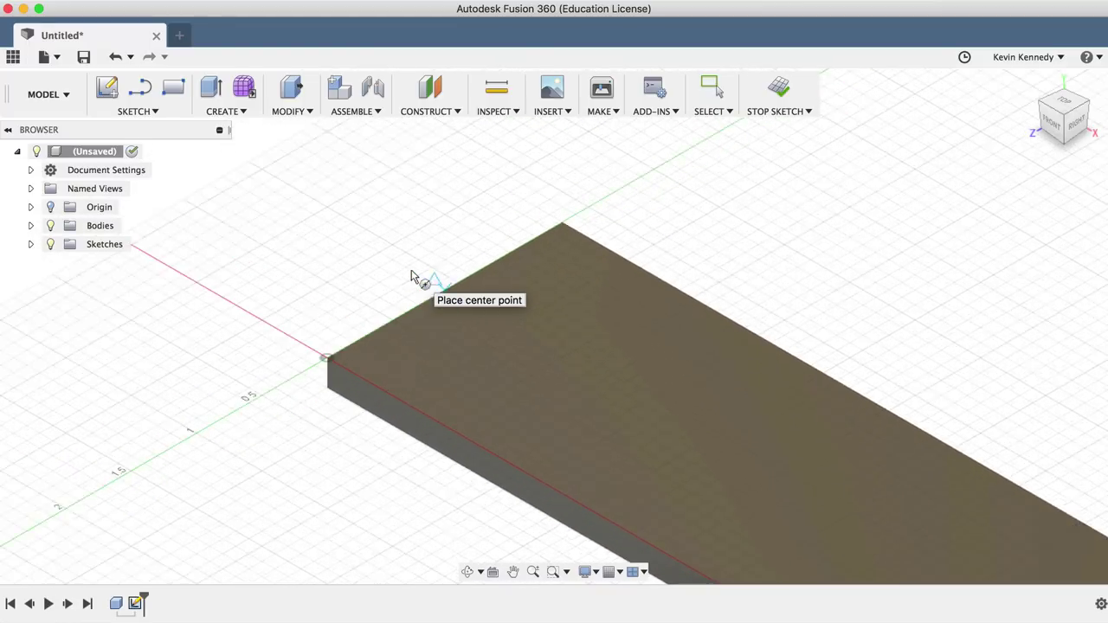
scroll(412, 276, up, 1)
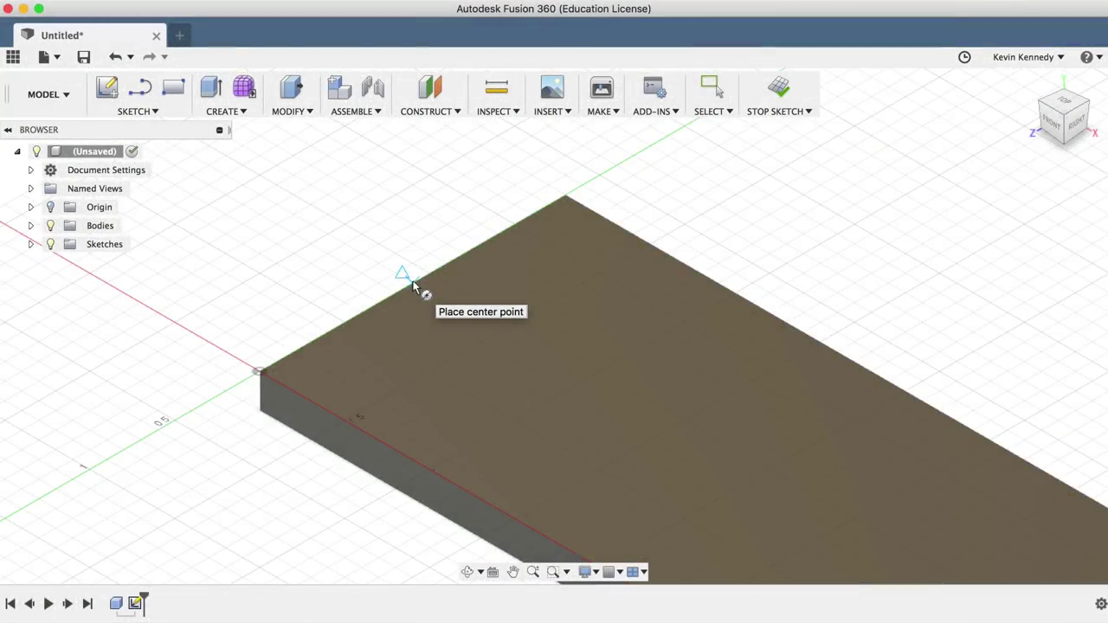
click(413, 286)
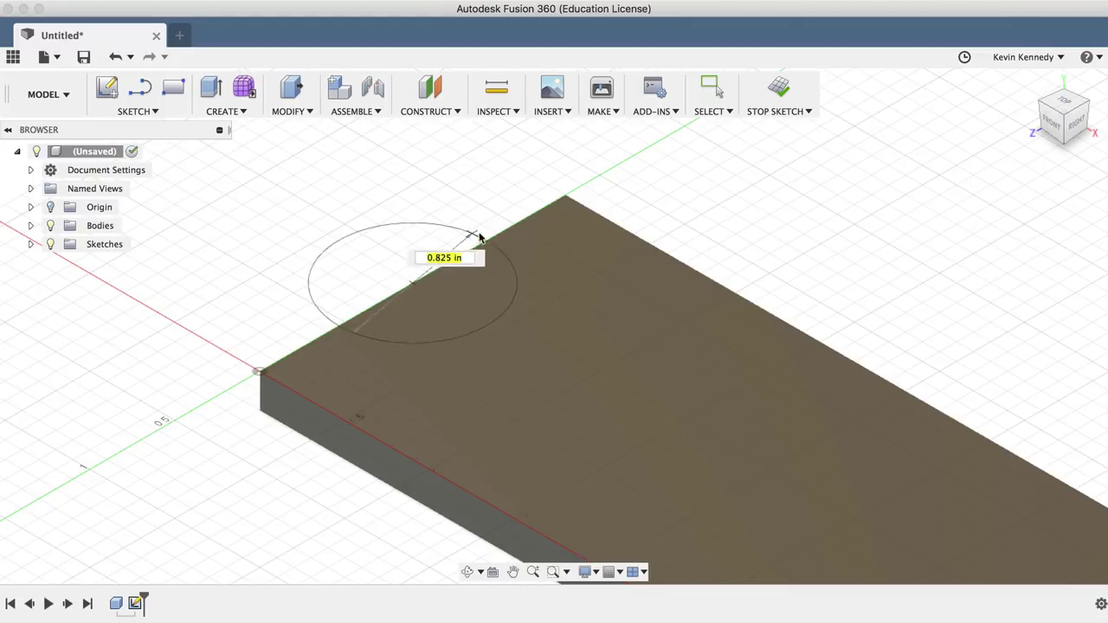
click(566, 197)
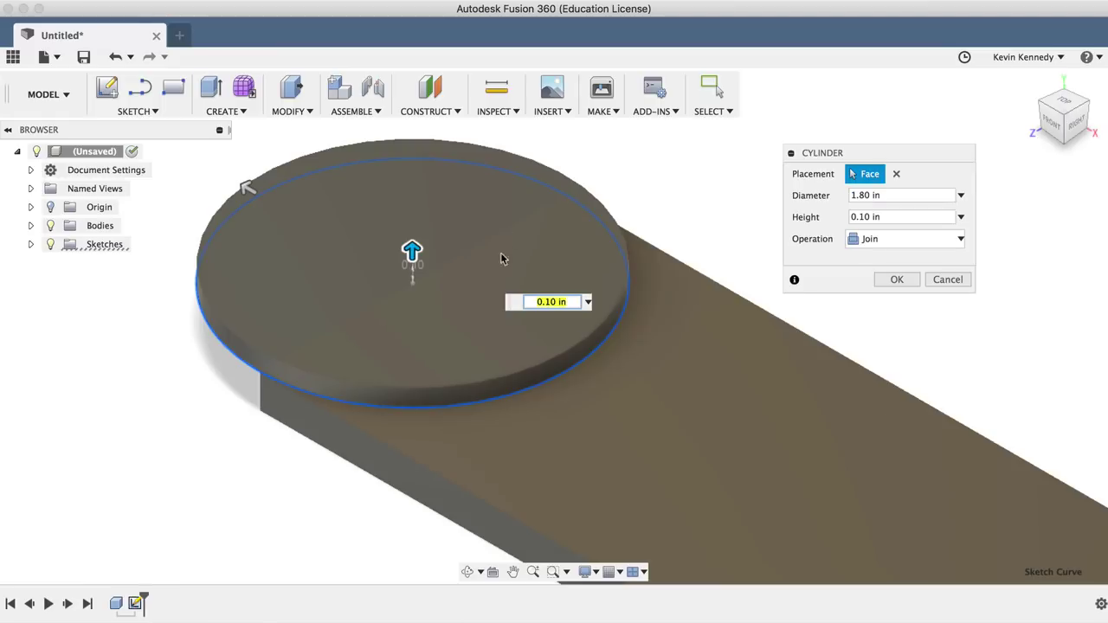
- Set the cylinder's height to -0.20 in and join it to the box to round off that end
scroll(495, 343, down, 4)
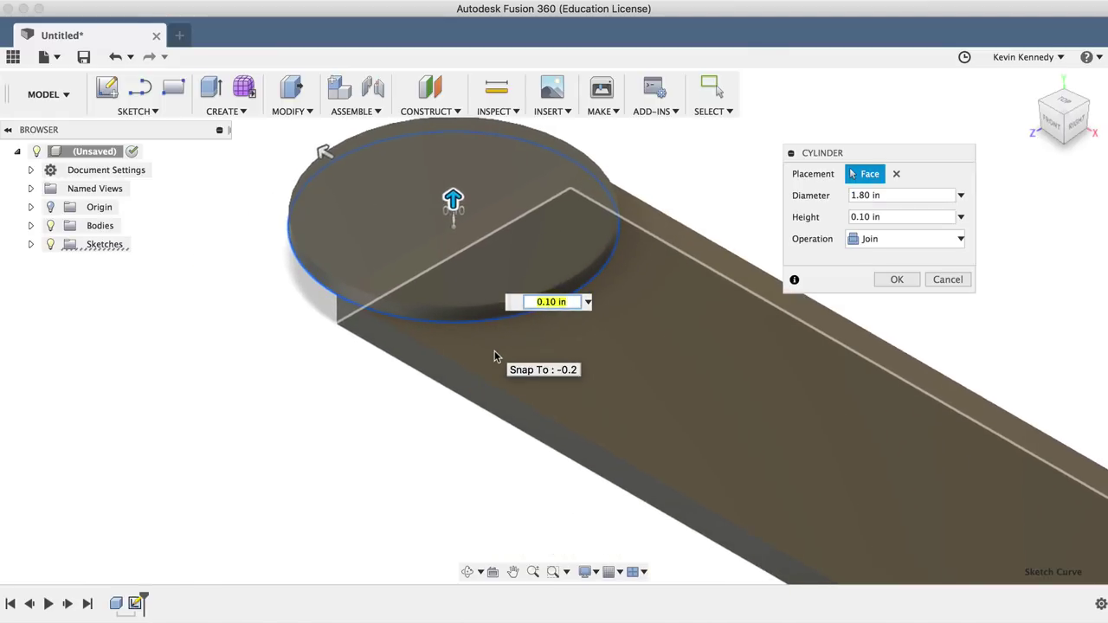
text(.2)
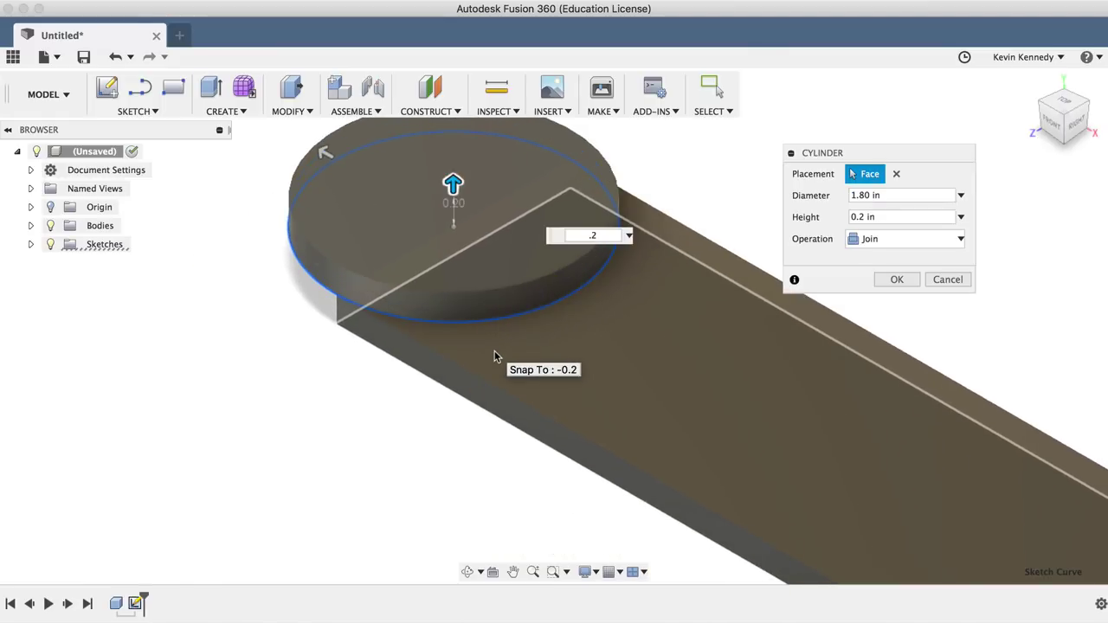
drag(452, 183, 439, 249)
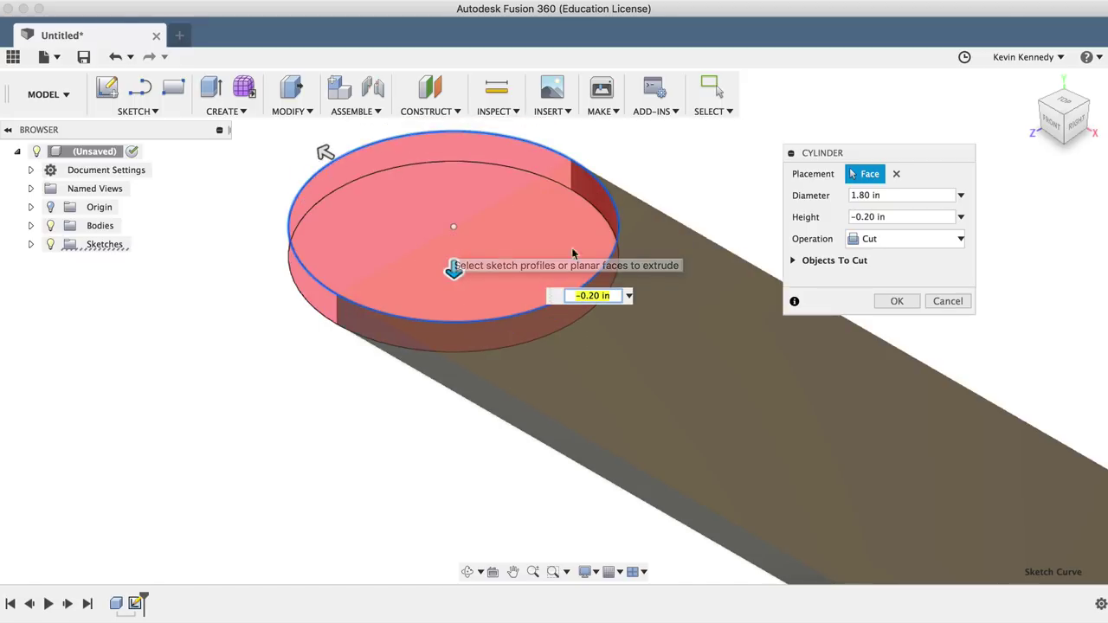
click(917, 240)
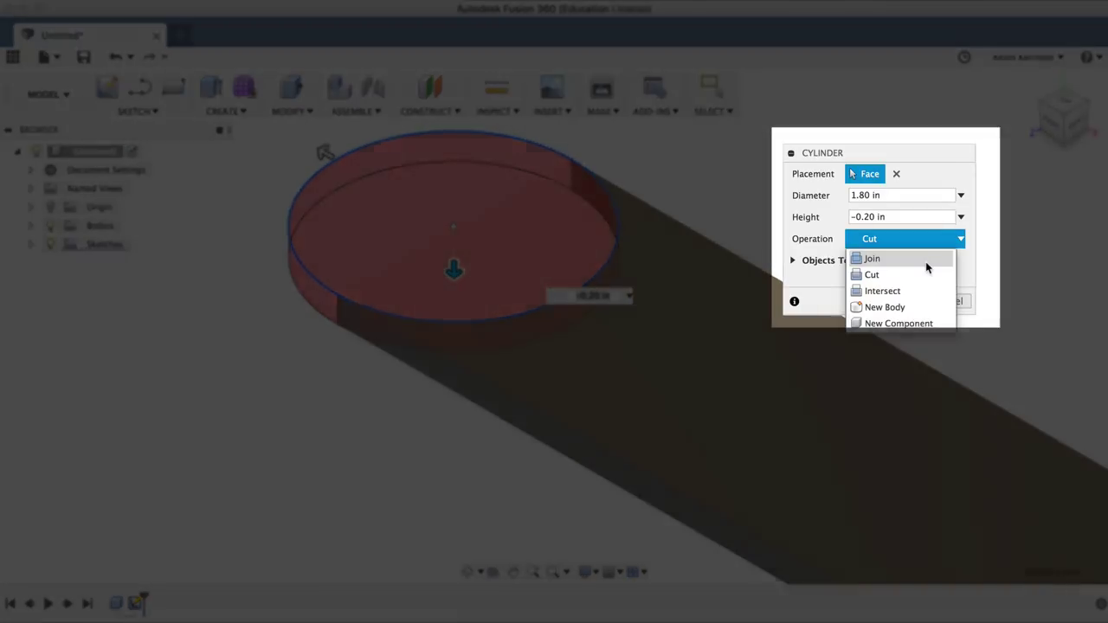
click(925, 262)
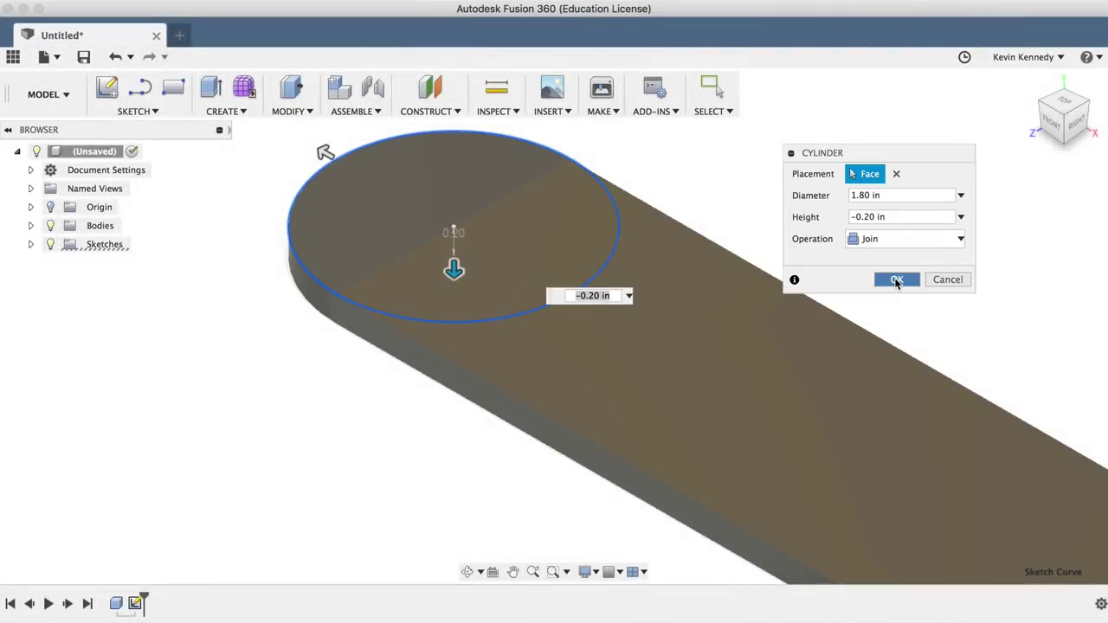
click(896, 280)
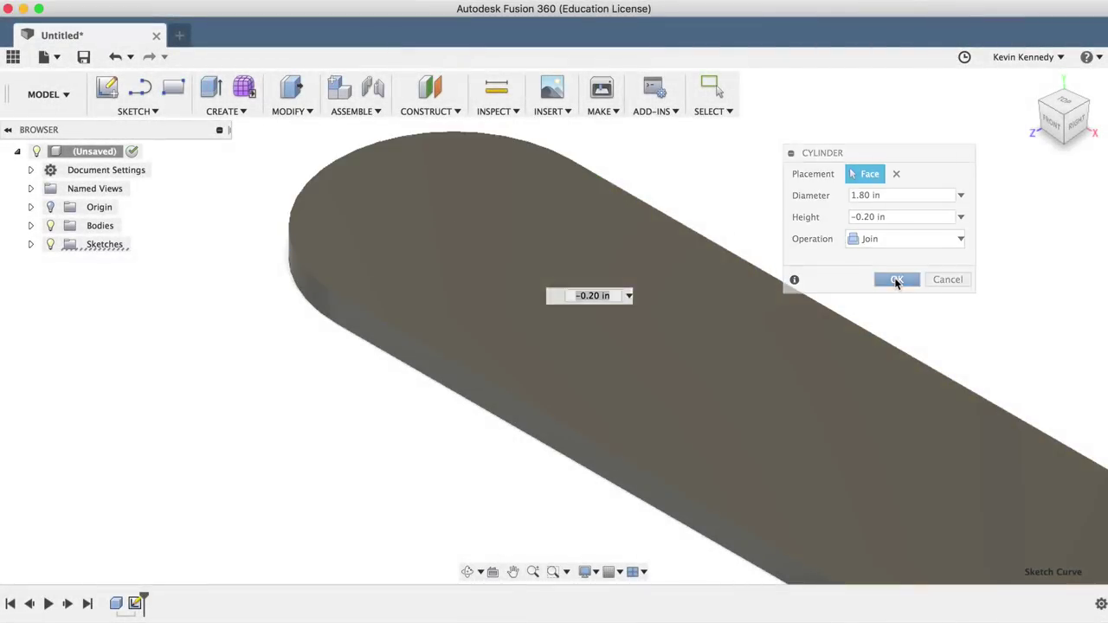
- Draft the top face by 9 degrees, using the flat end face opposite the rounded end as the plane
key(F6)
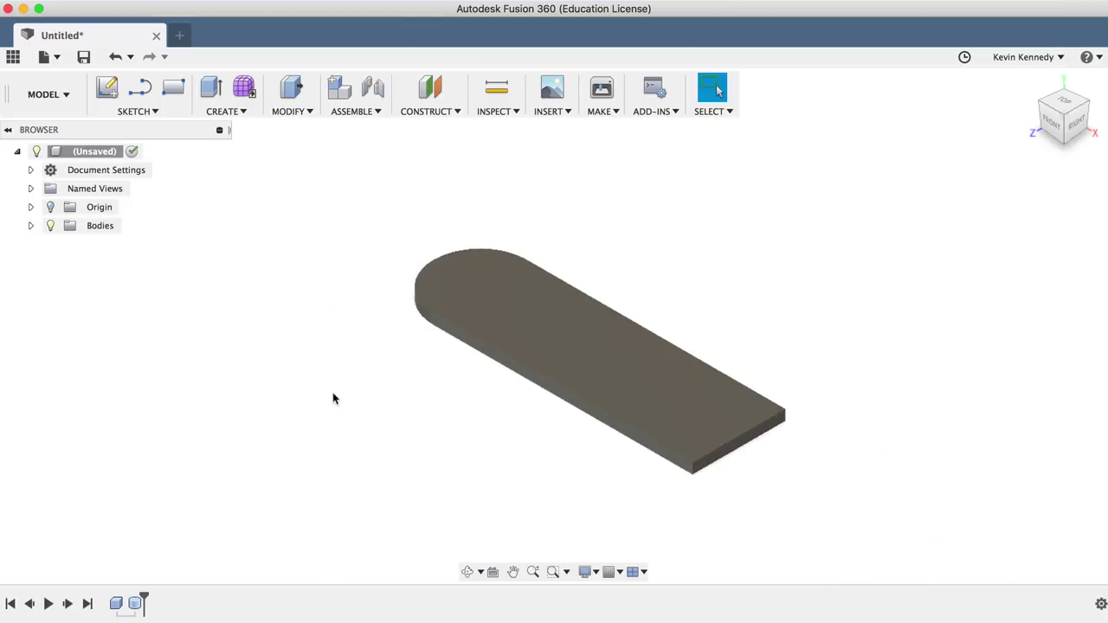
scroll(334, 396, right, 5)
scroll(334, 398, down, 2)
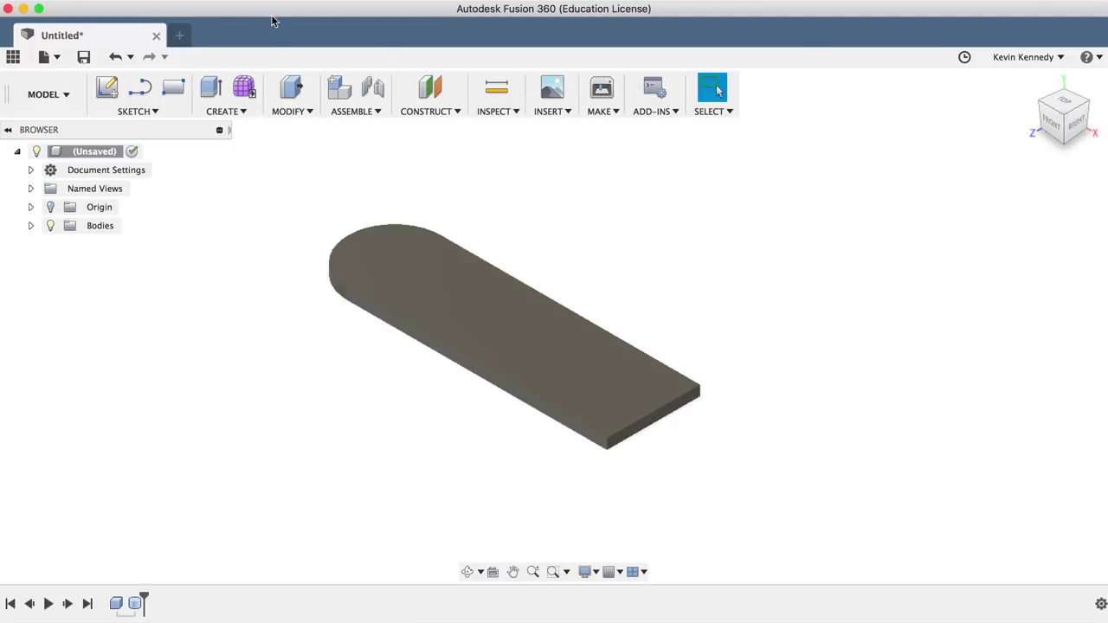
click(292, 110)
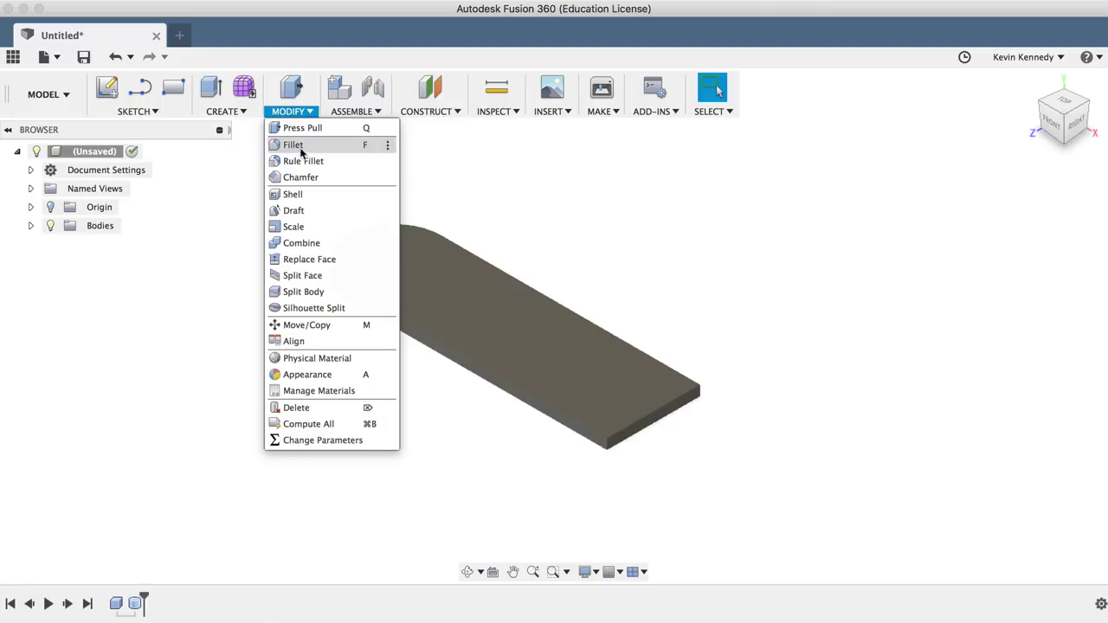
click(329, 210)
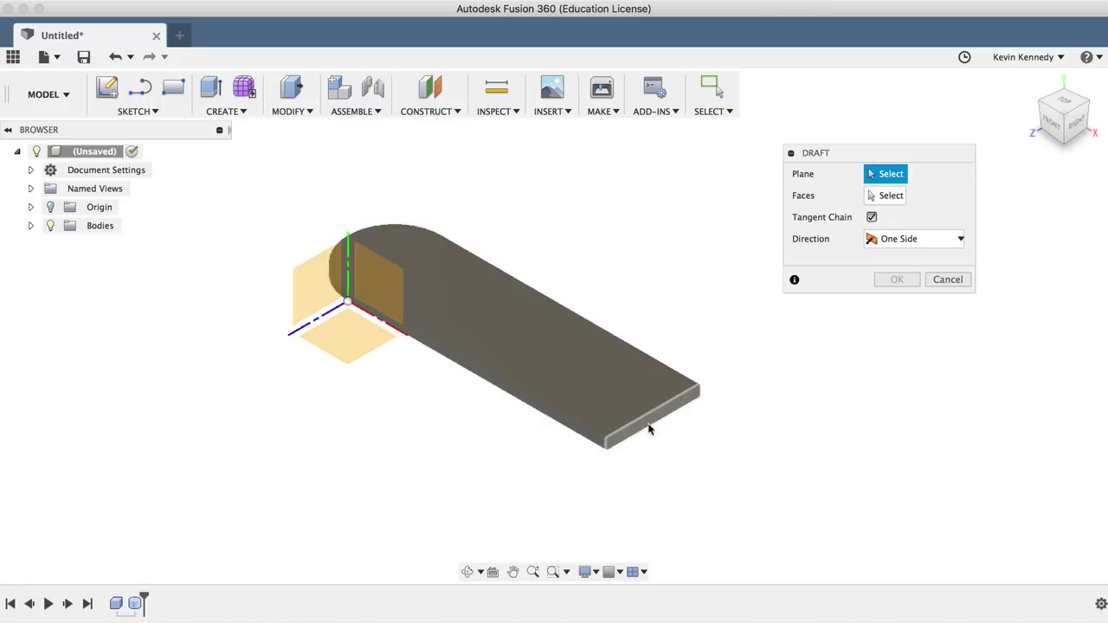
click(649, 429)
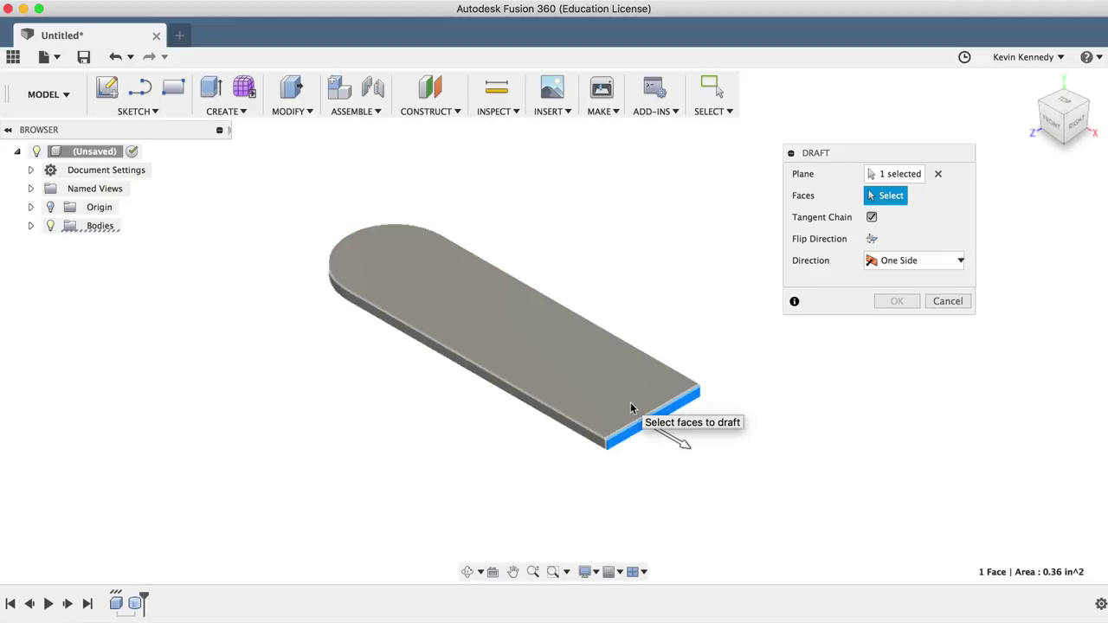
click(631, 405)
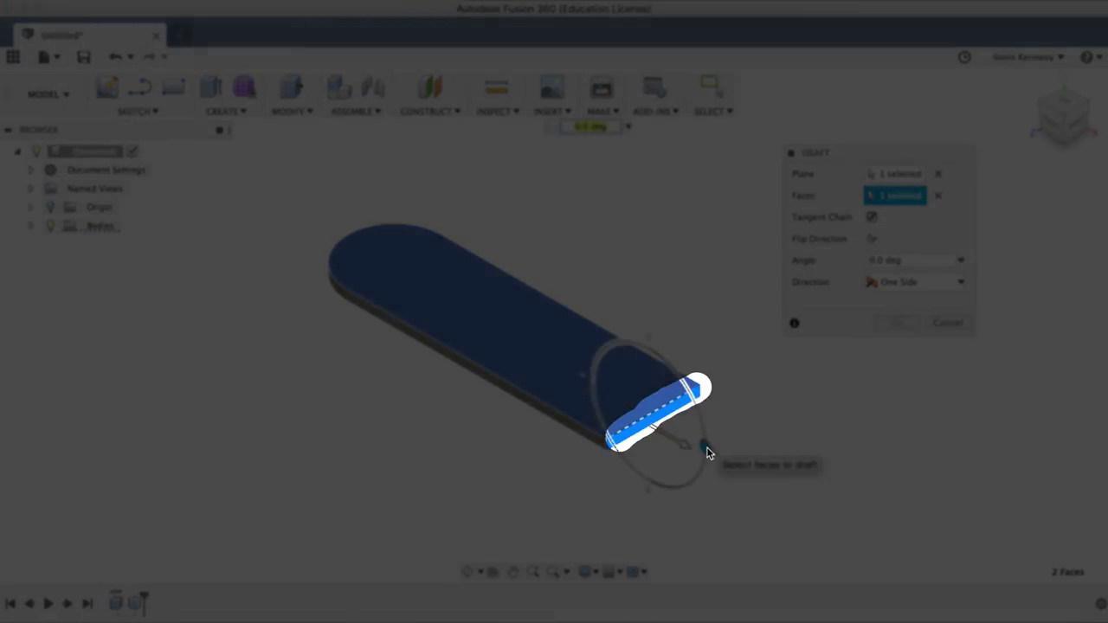
drag(704, 450, 702, 463)
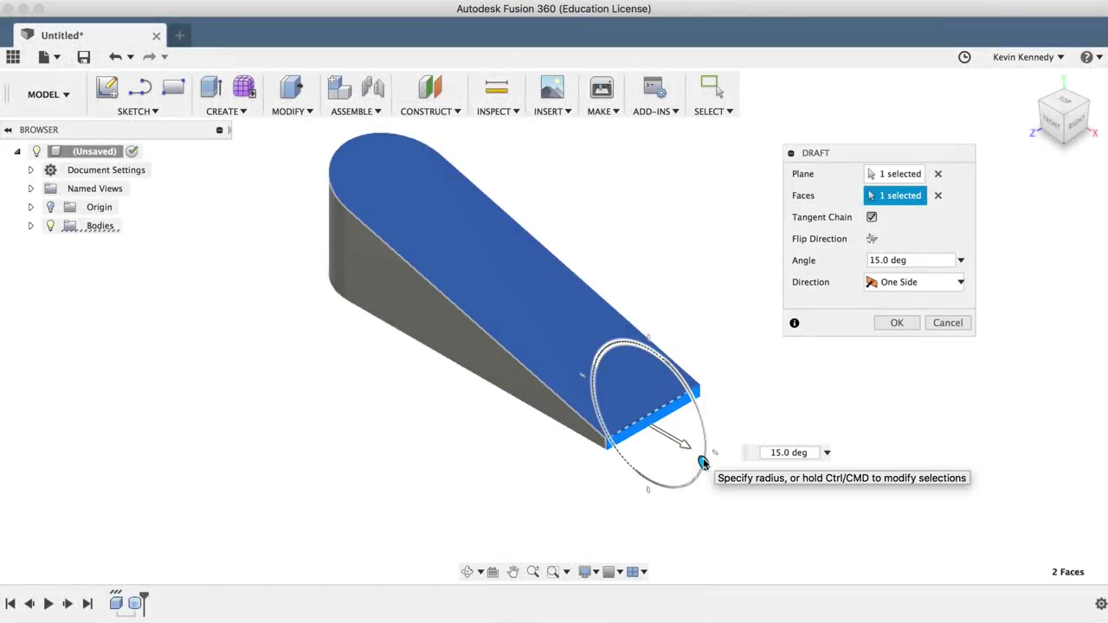
drag(702, 462, 706, 455)
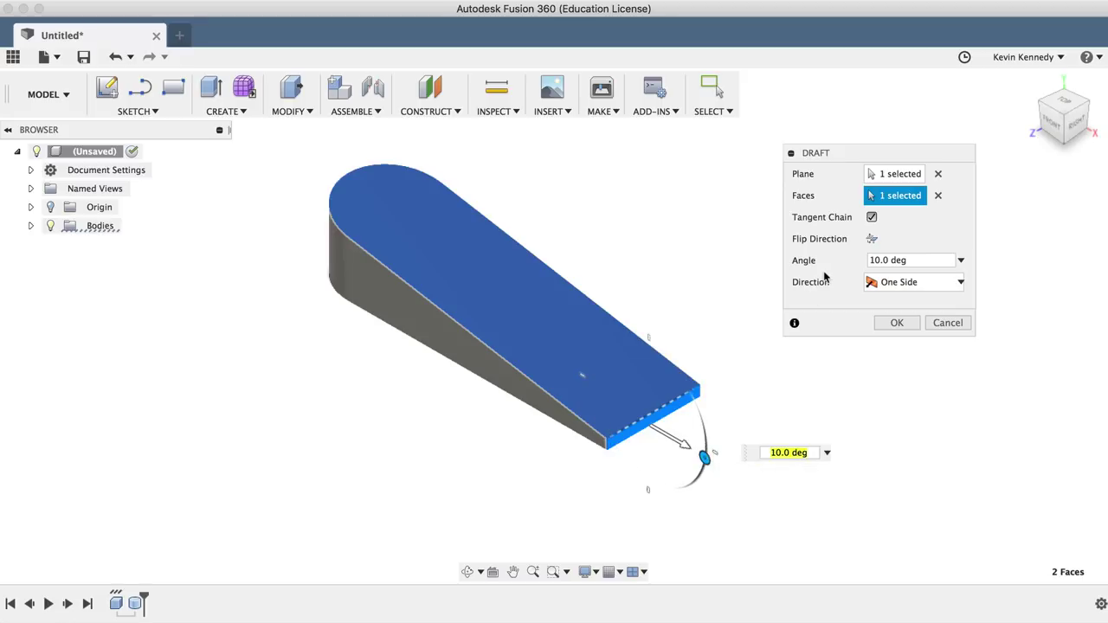
double_click(880, 262)
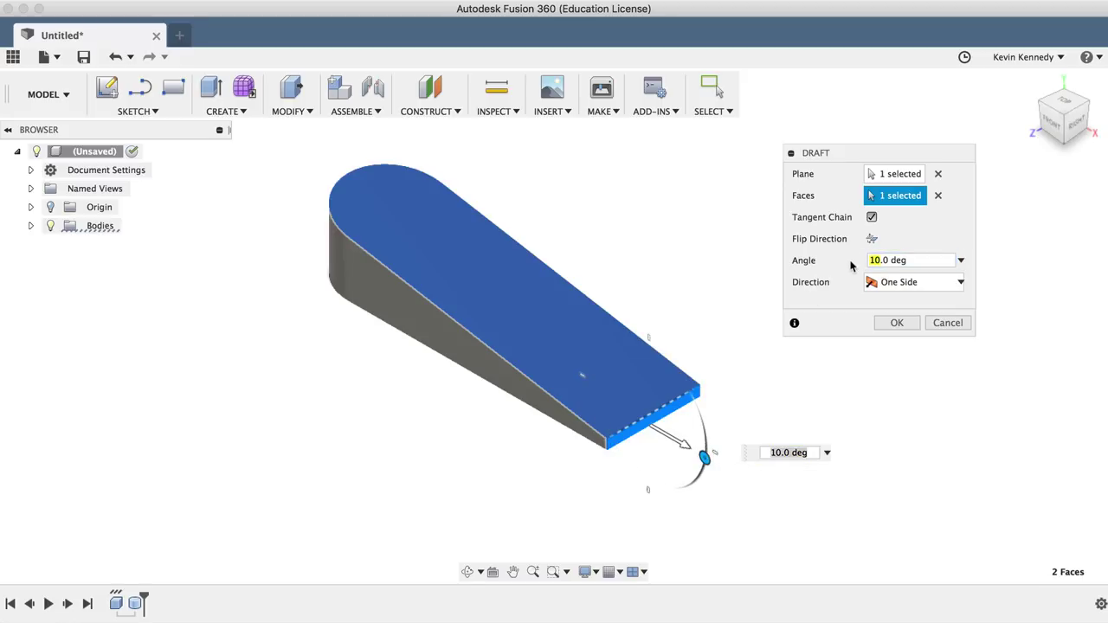
text(9)
key(Return)
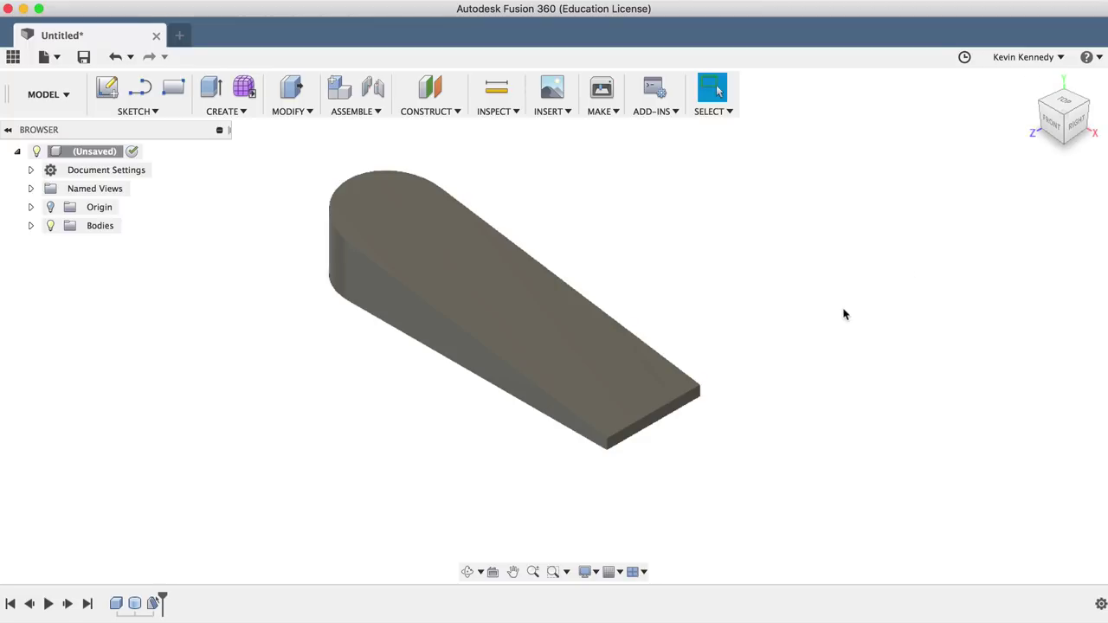
scroll(816, 324, left, 3)
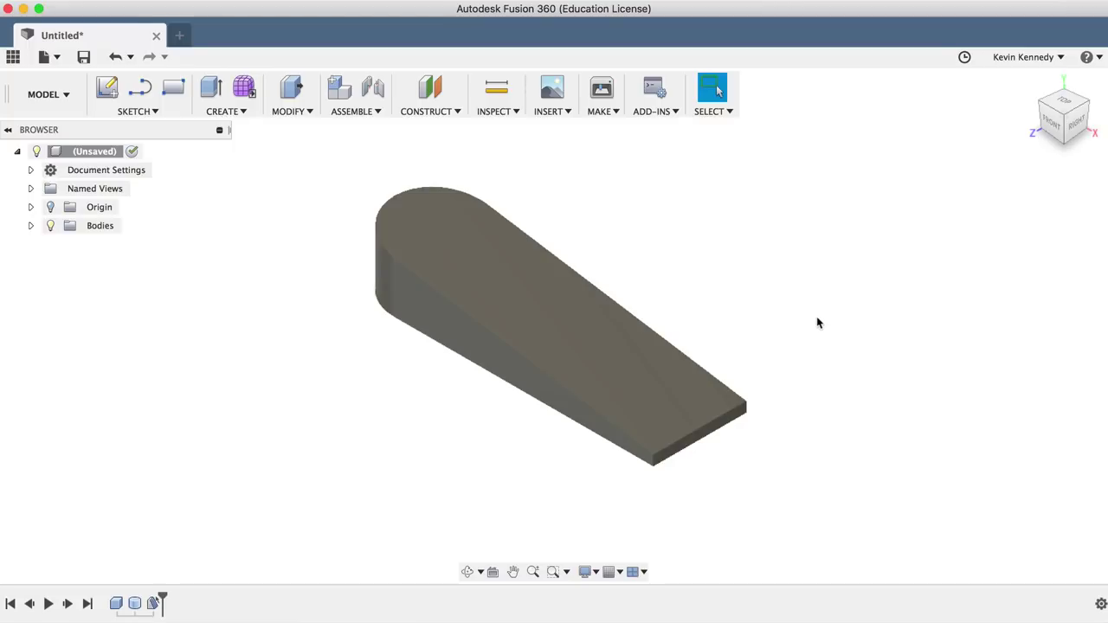
scroll(816, 322, up, 2)
scroll(816, 323, right, 2)
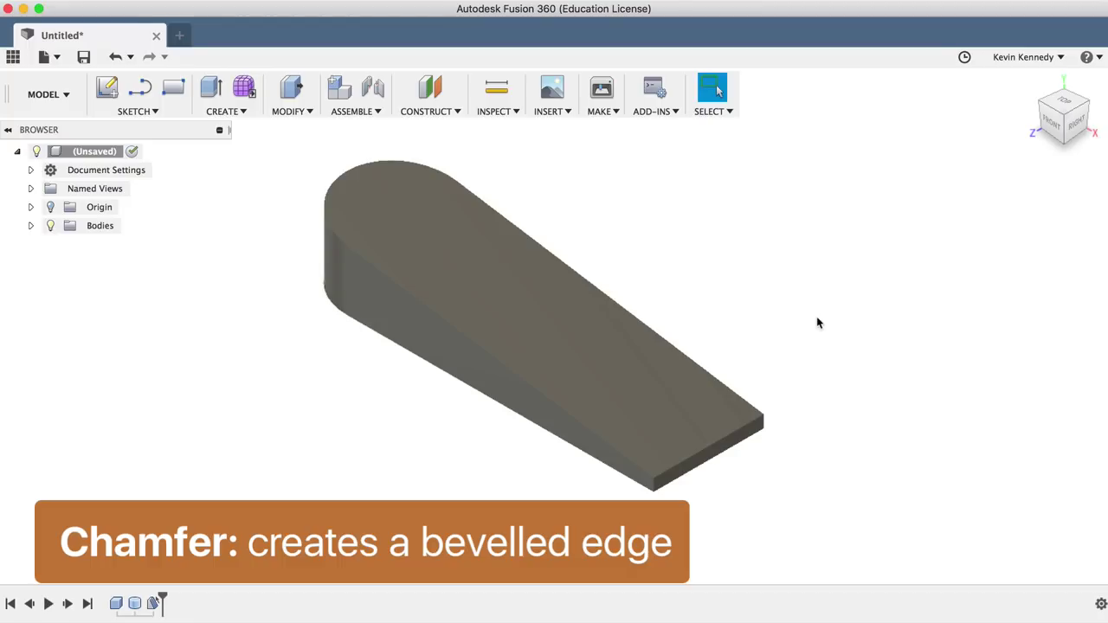
- Chamfer the upper edge of the thin flat end with an equal distance of 0.2 in
scroll(816, 323, up, 1)
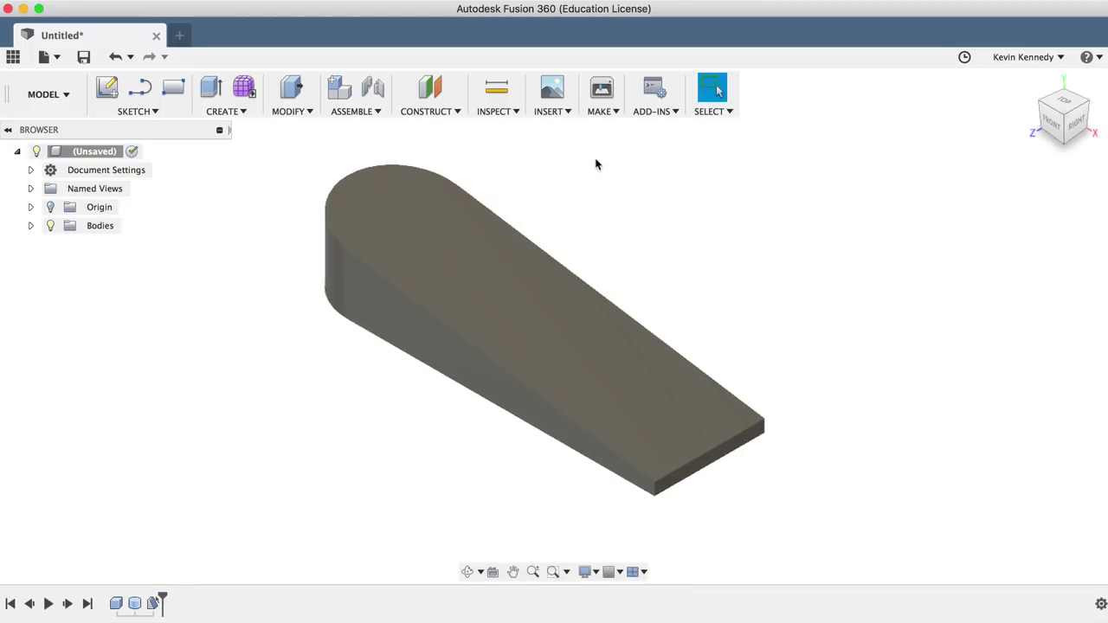
click(299, 113)
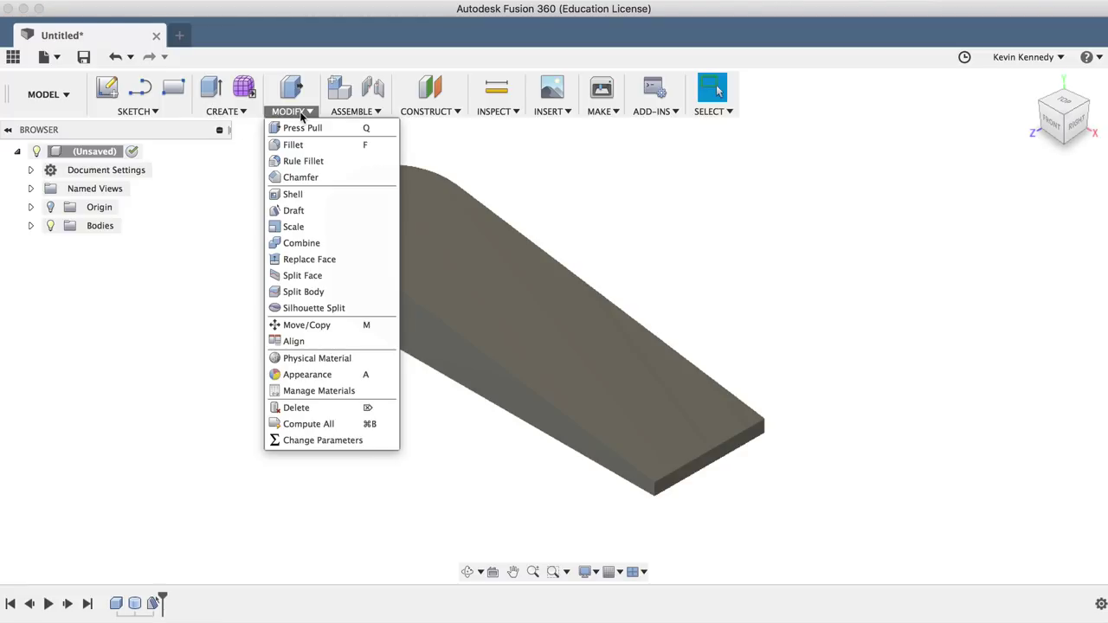
click(347, 178)
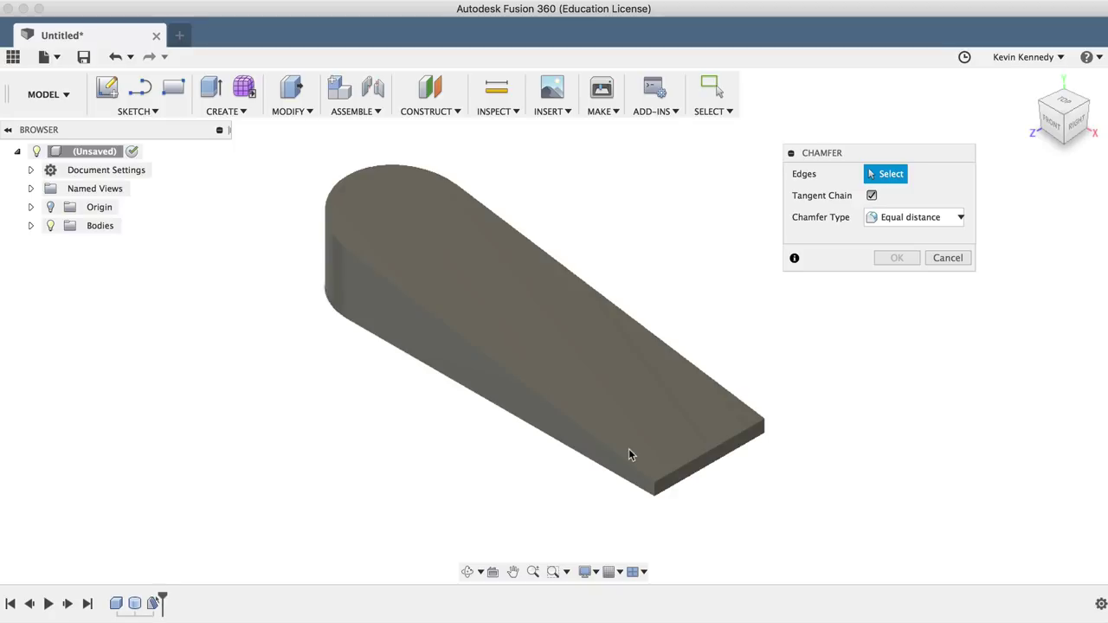
click(690, 454)
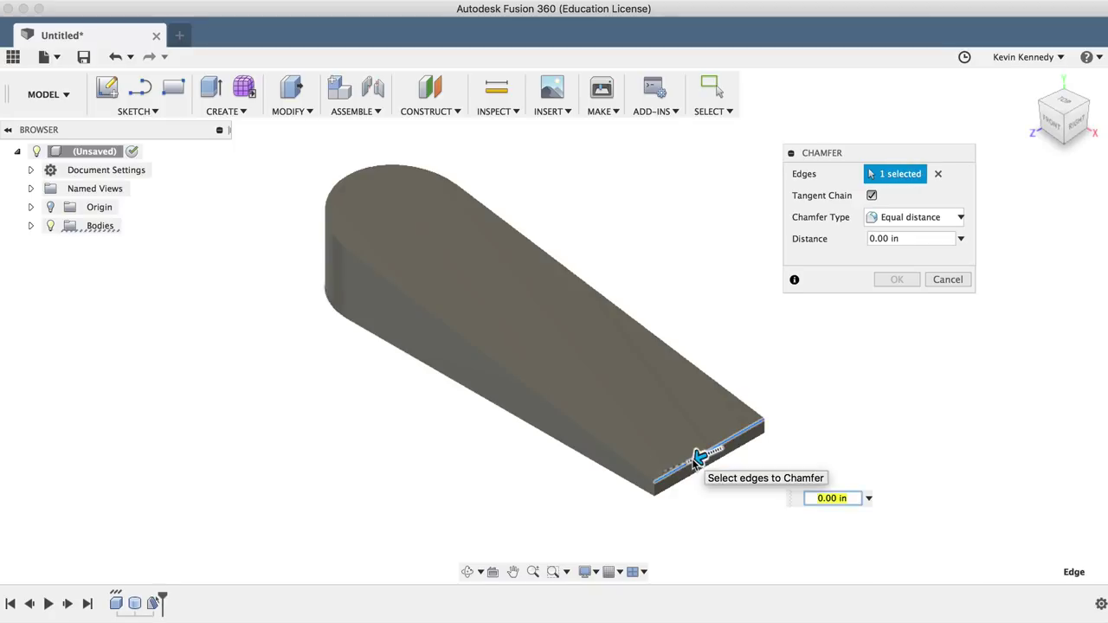
text(.2)
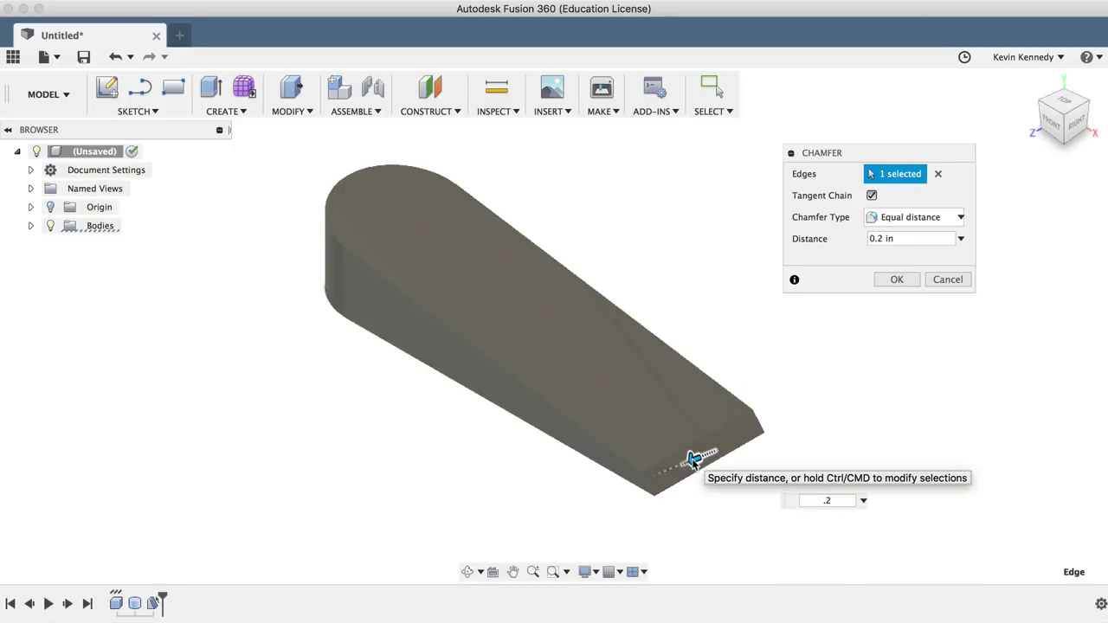
key(Return)
- Shell the doorstop from its bottom face with an inside thickness of 0.1 in
click(1051, 123)
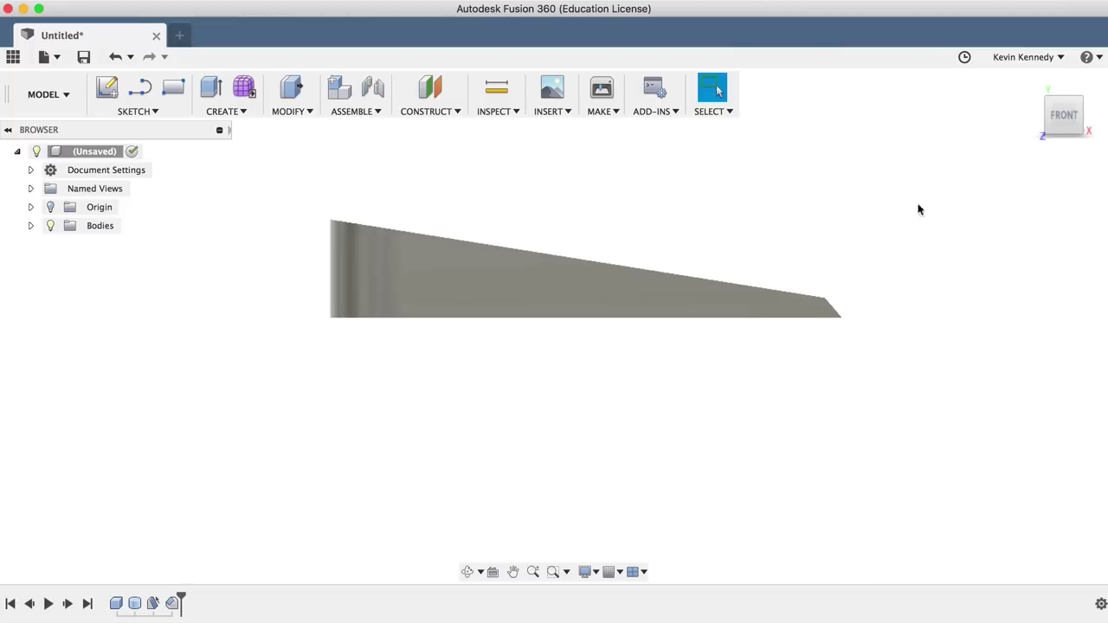
mouse_move(1054, 136)
mouse_down()
mouse_move(1088, 106)
mouse_move(1061, 126)
mouse_up()
click(1060, 126)
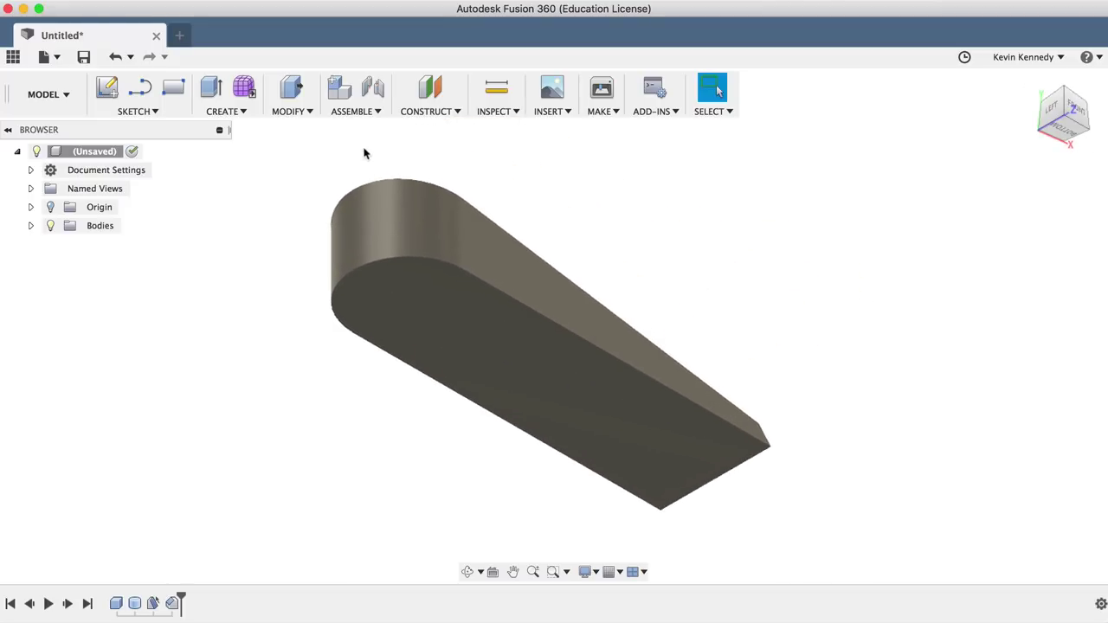
click(290, 111)
click(292, 194)
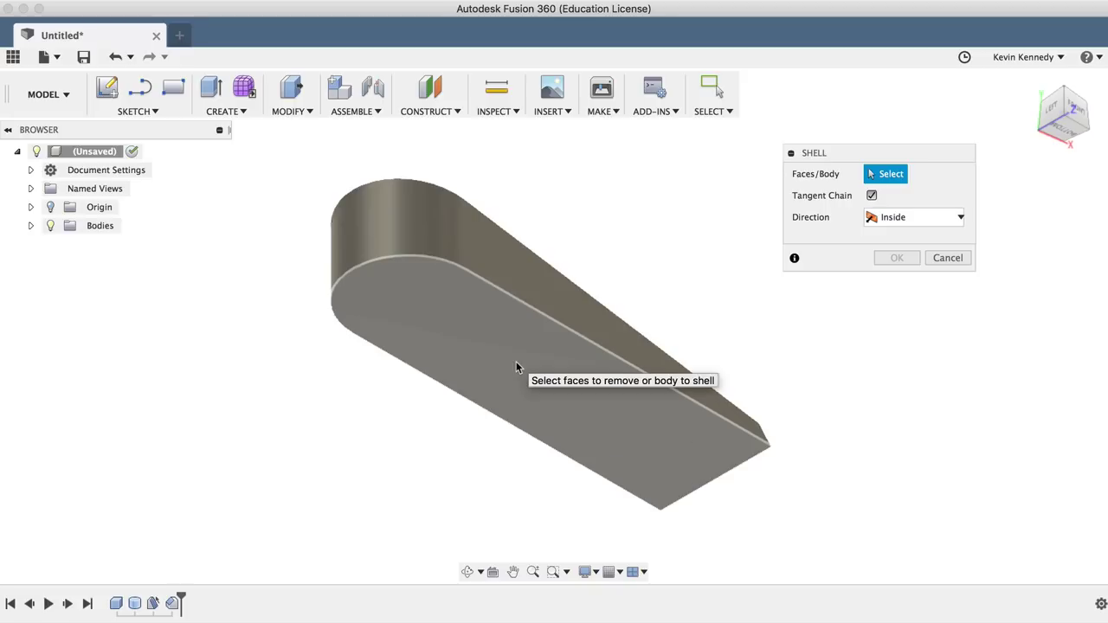
click(515, 367)
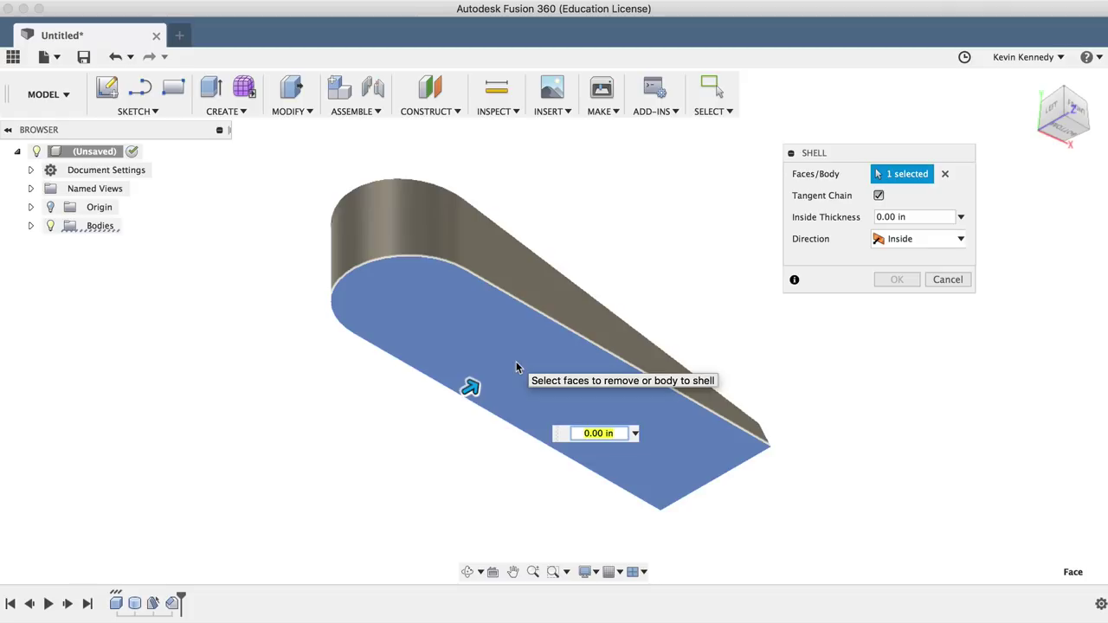
text(.1)
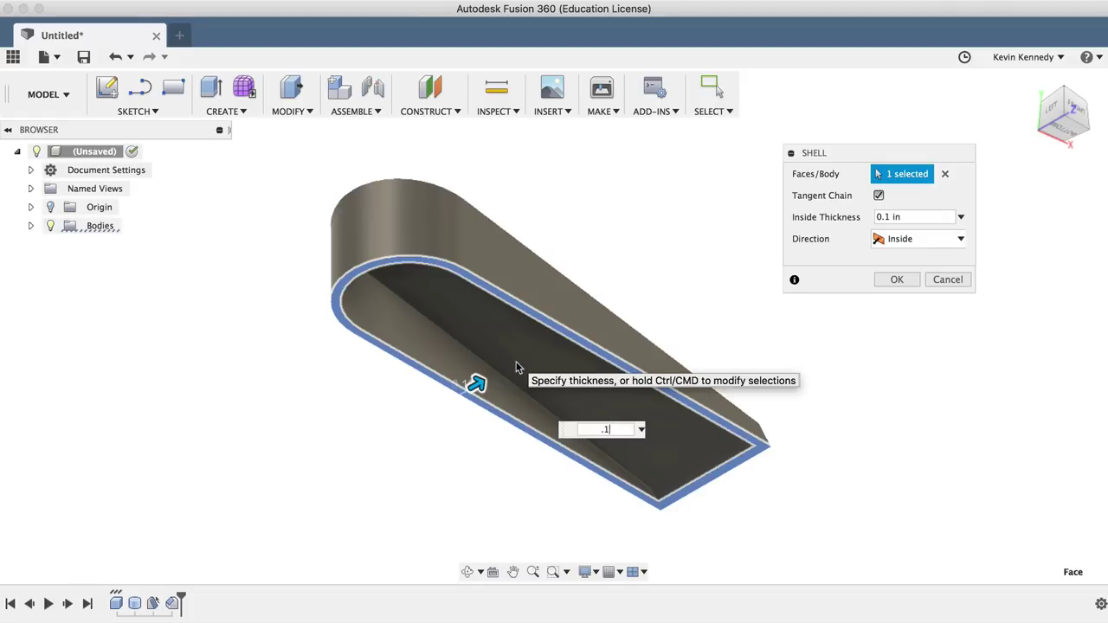
key(Return)
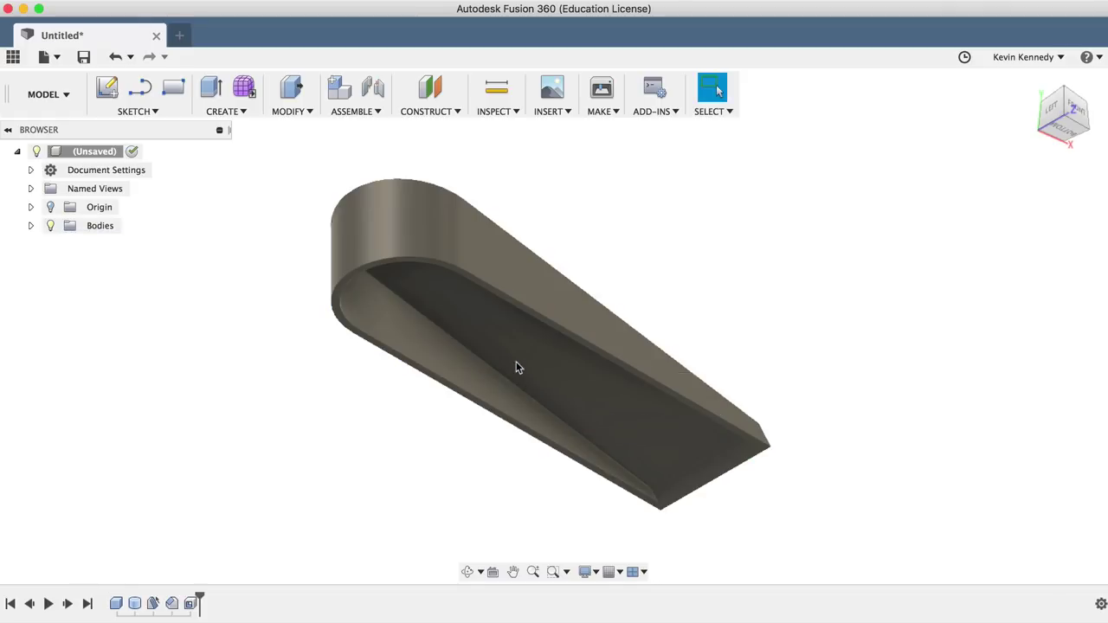
- Fillet the top face's outer edge chain, the chamfer's upper edge and its two slanted side edges with a 0.08 in radius
mouse_move(1071, 119)
mouse_down()
mouse_move(1043, 125)
mouse_move(1073, 102)
mouse_move(1071, 117)
mouse_up()
click(1071, 119)
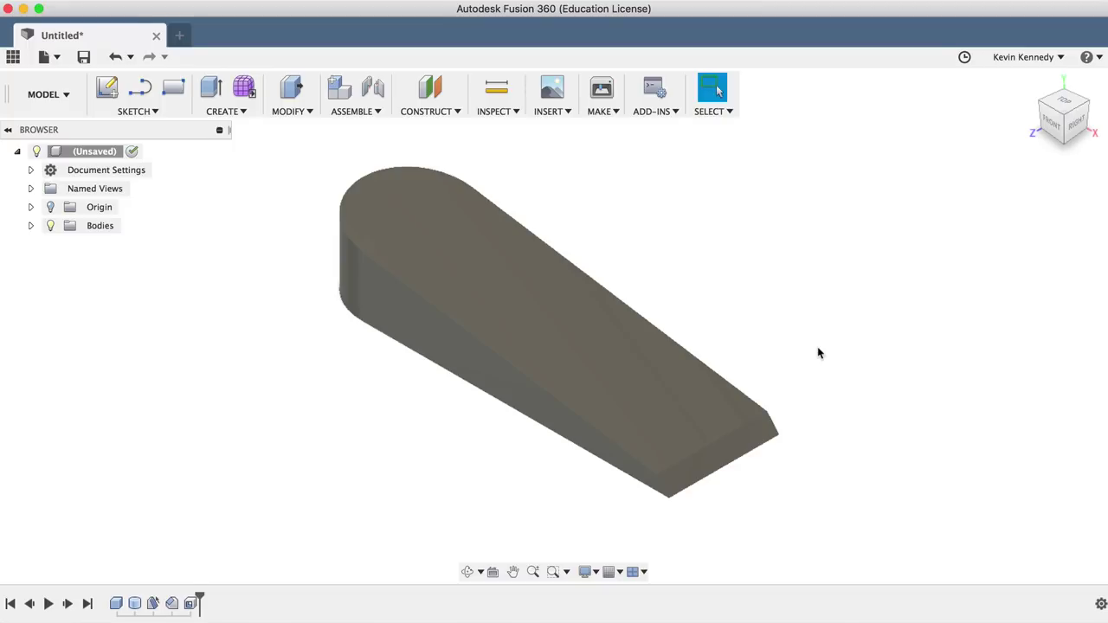
key(f)
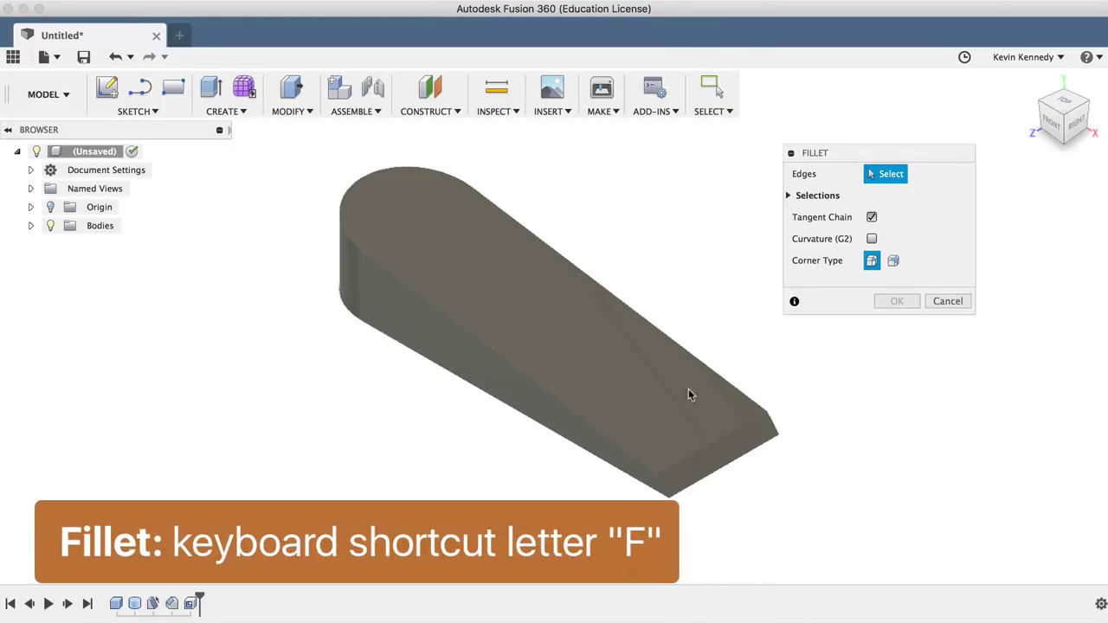
click(592, 427)
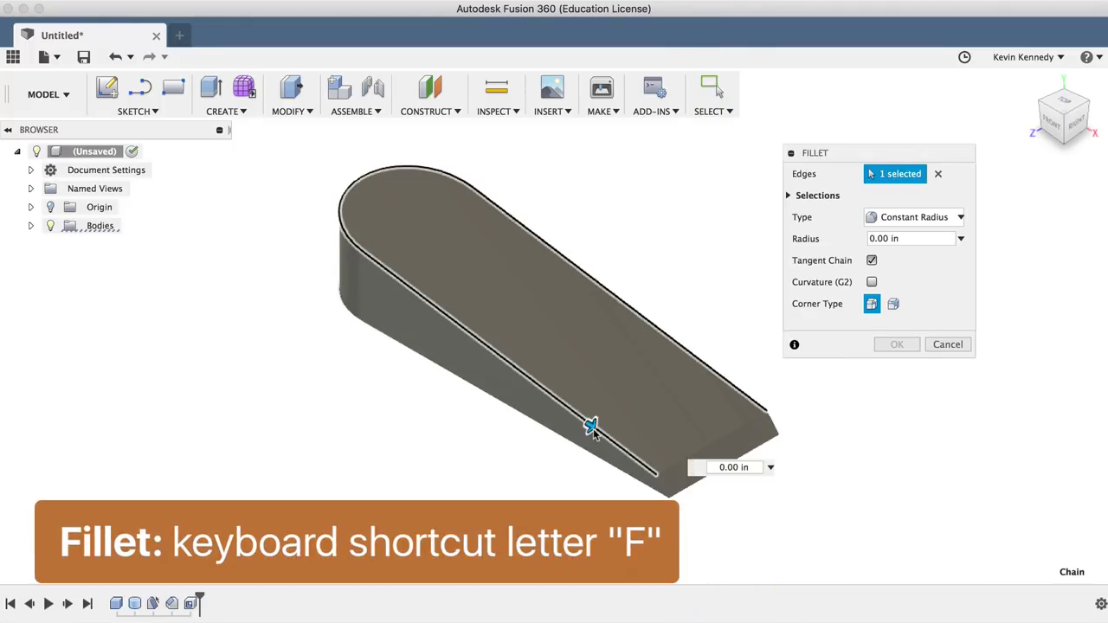
click(673, 465)
scroll(667, 496, up, 5)
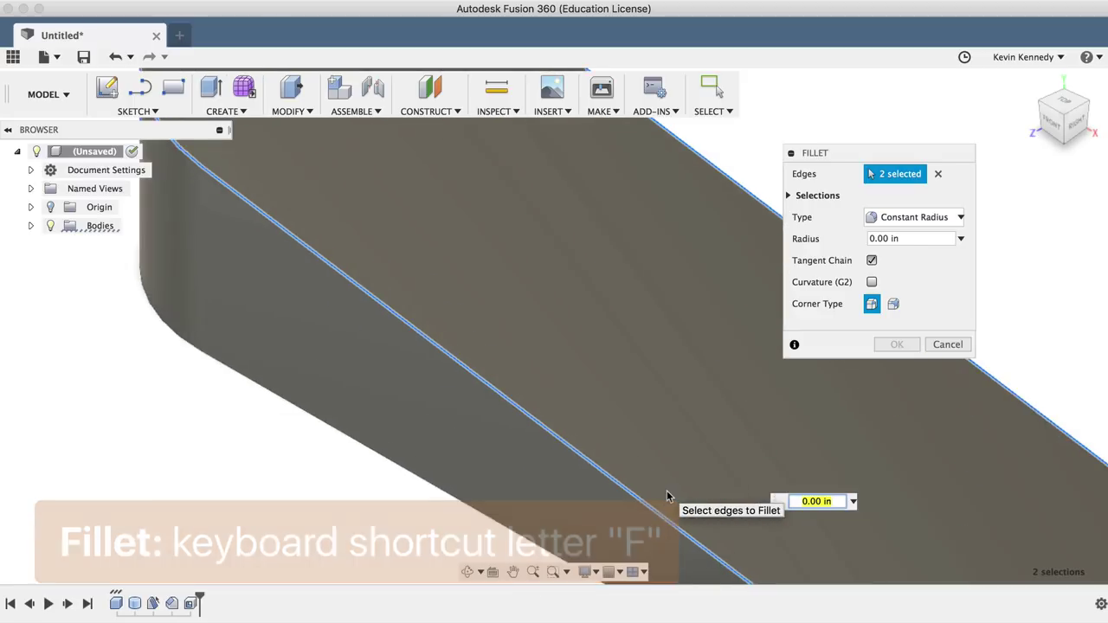
scroll(666, 490, down, 5)
scroll(639, 400, up, 5)
click(592, 464)
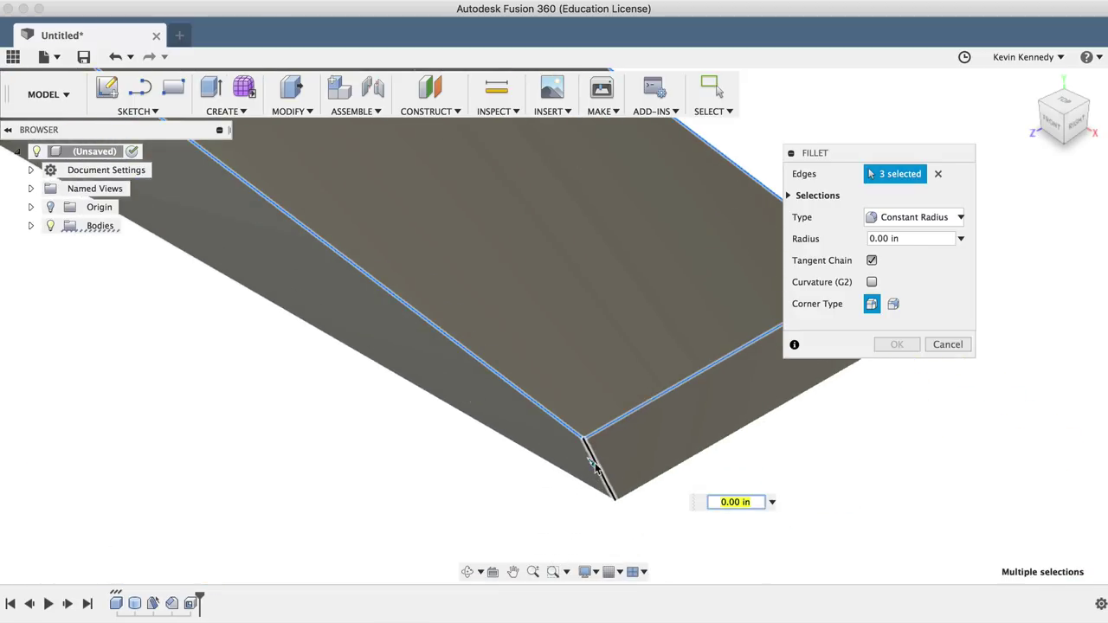
scroll(592, 463, down, 5)
click(750, 325)
text(.08)
key(Return)
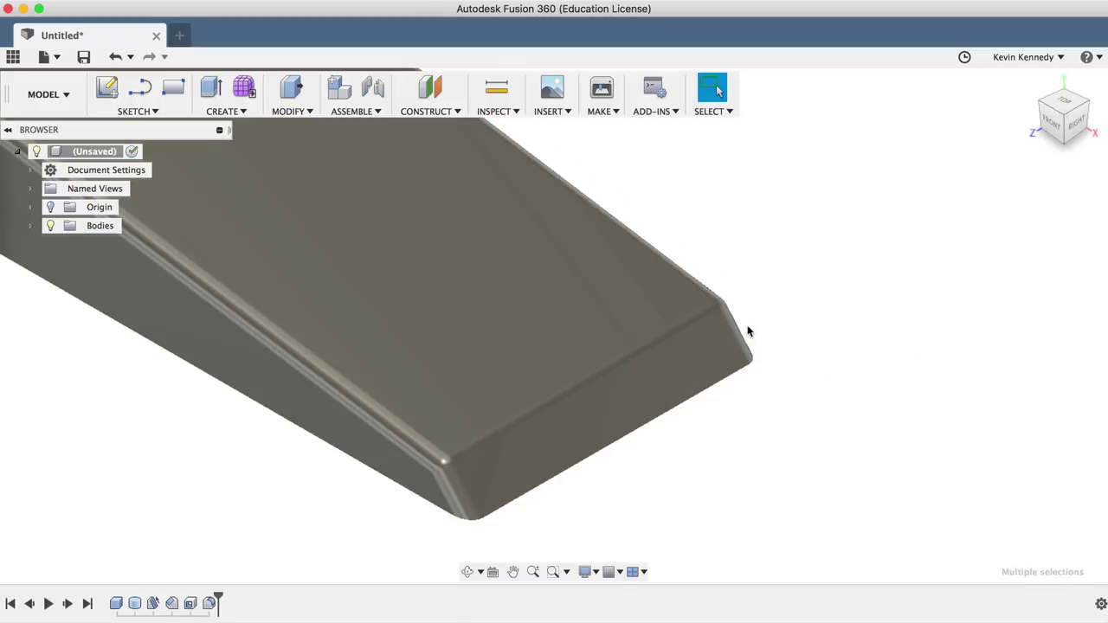
- Sketch a 0.1 in wide rectangle about 5.5 in long on the sloped top face, running lengthwise beside the long edge at the origin side
scroll(750, 332, down, 5)
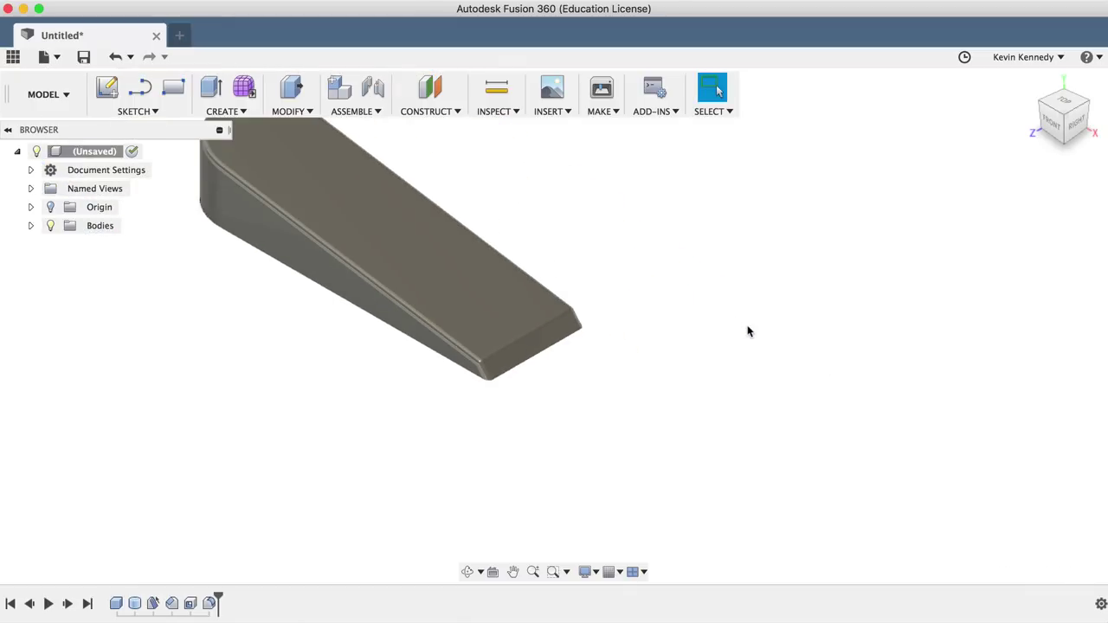
key(F6)
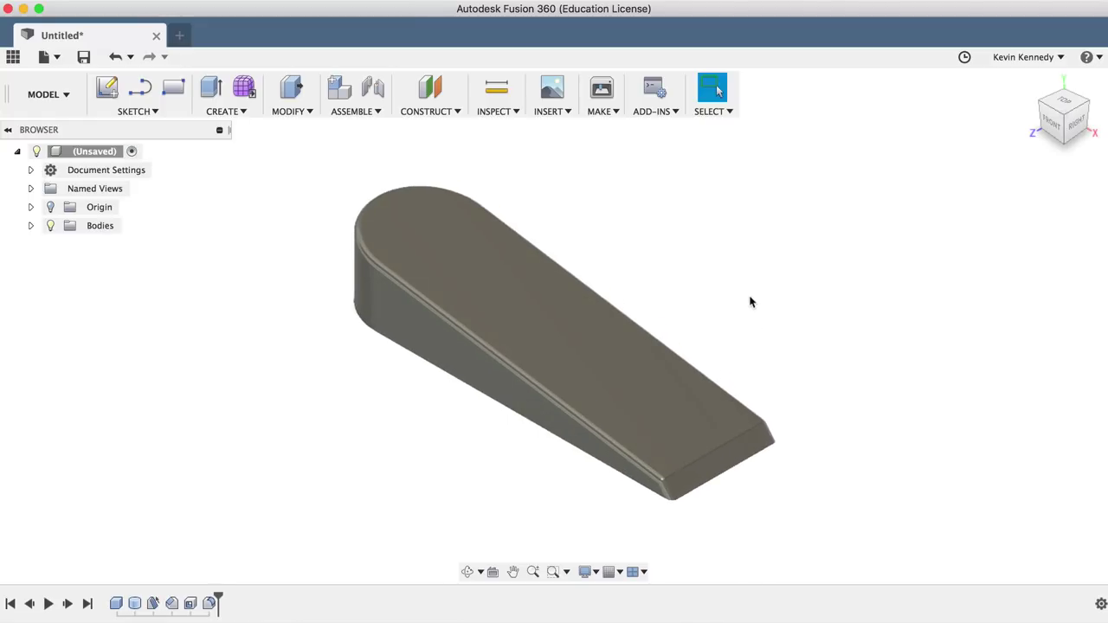
click(155, 111)
mouse_move(173, 161)
click(250, 162)
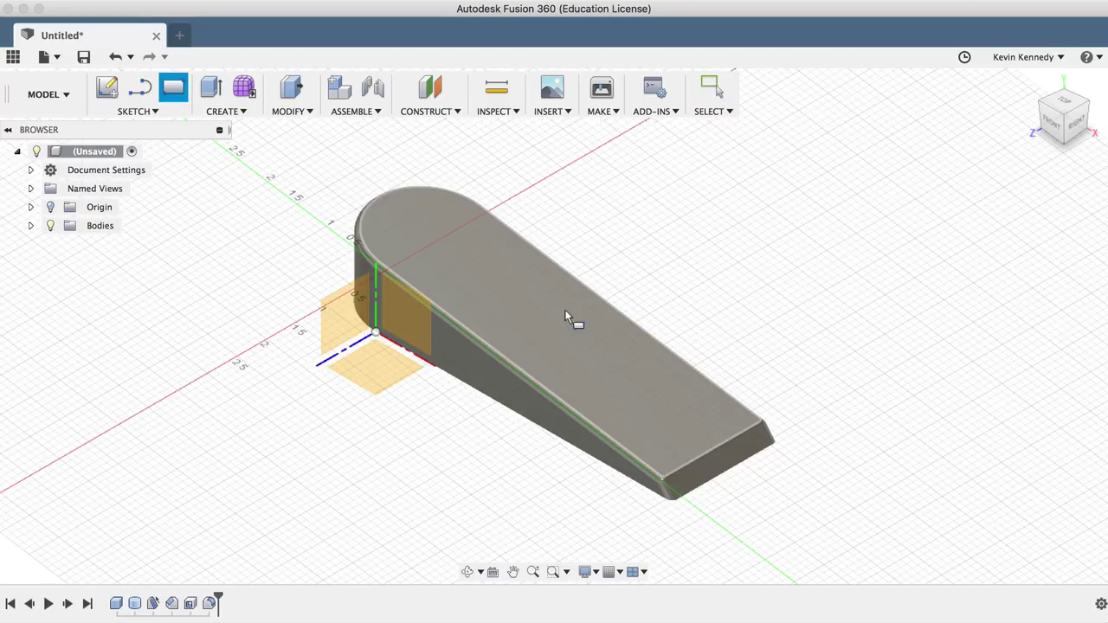
click(643, 382)
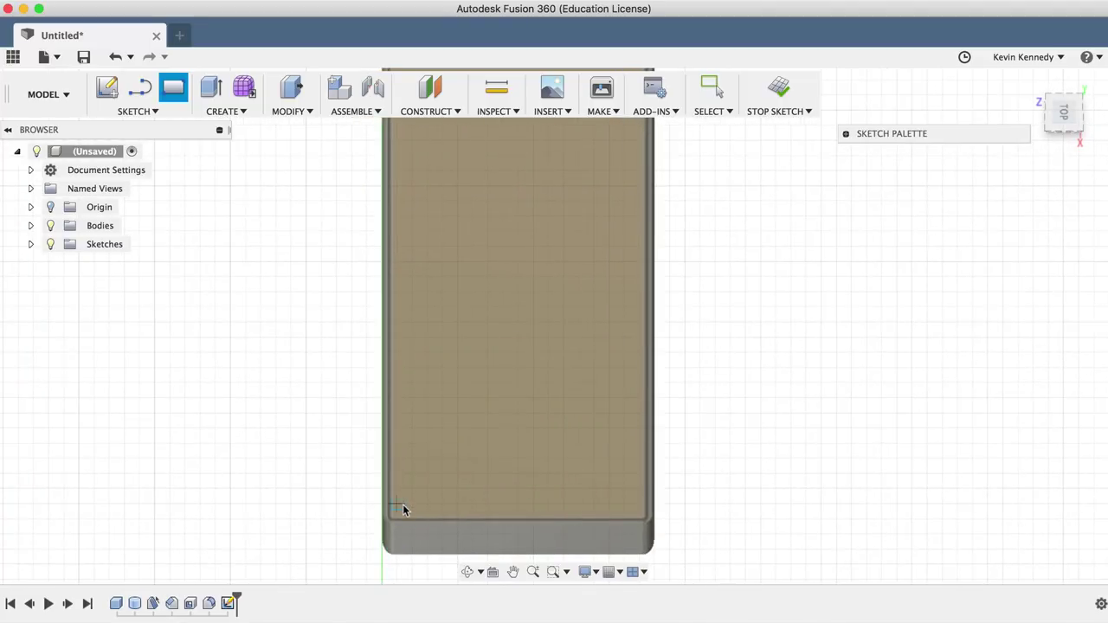
scroll(403, 509, up, 4)
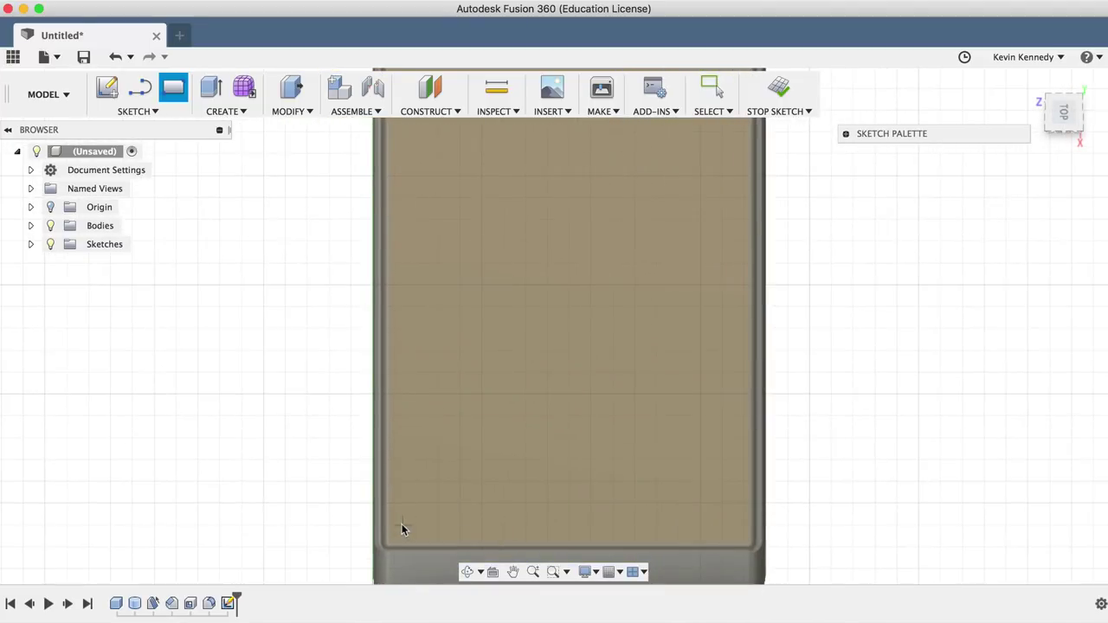
click(401, 524)
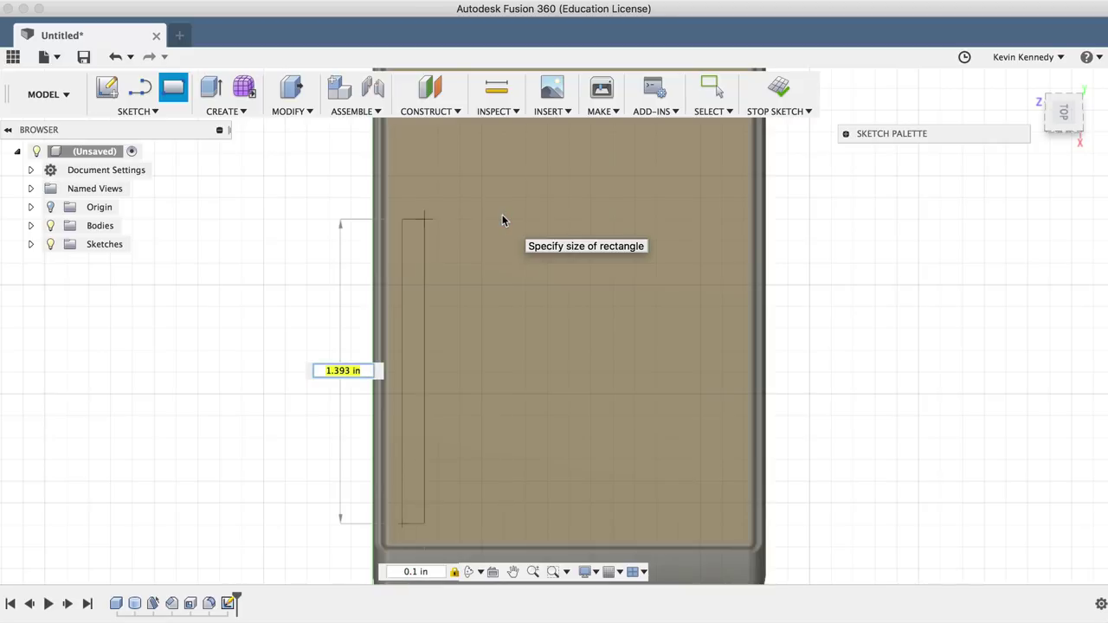
scroll(502, 219, down, 6)
scroll(520, 221, down, 5)
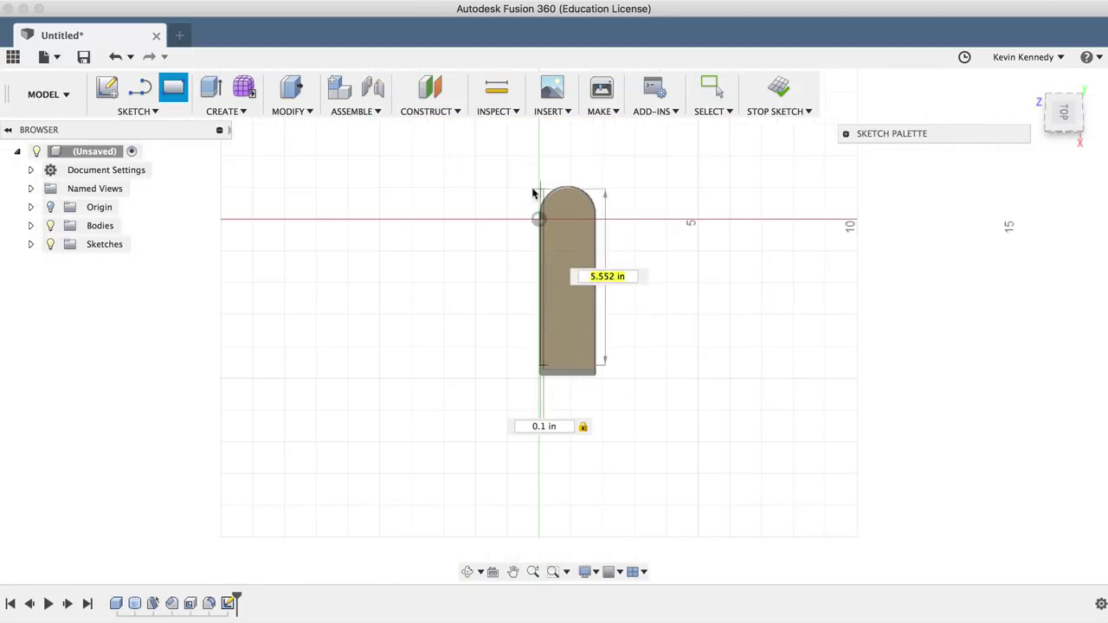
click(546, 184)
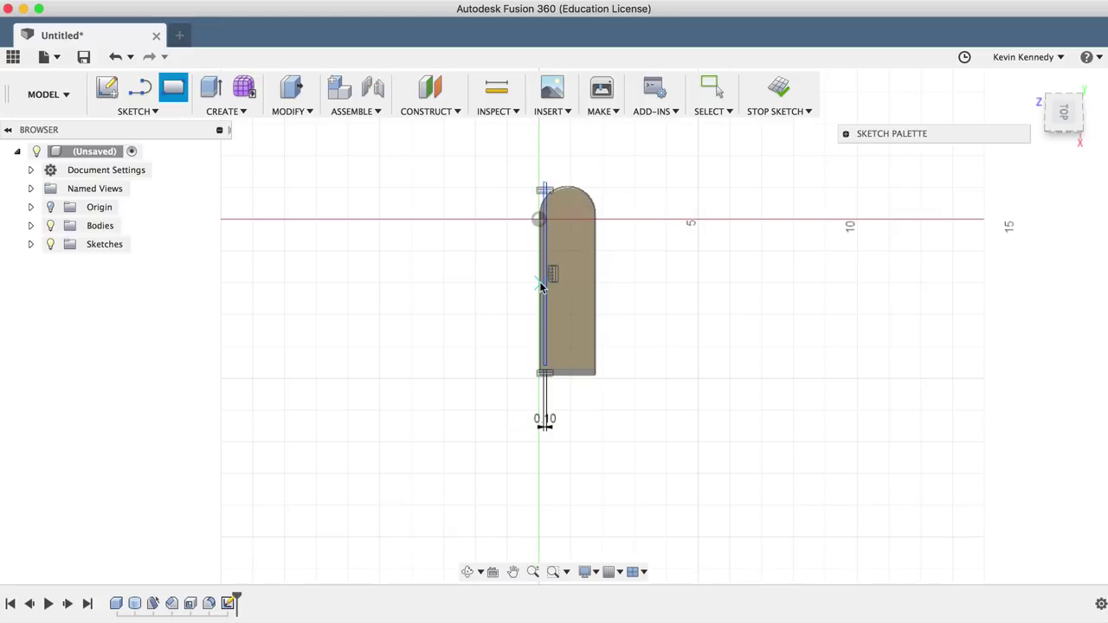
- Draw a center circle on the midpoint of the rectangle's short edge at the chamfered end, reaching the rectangle's corners
scroll(558, 321, up, 3)
scroll(553, 489, up, 6)
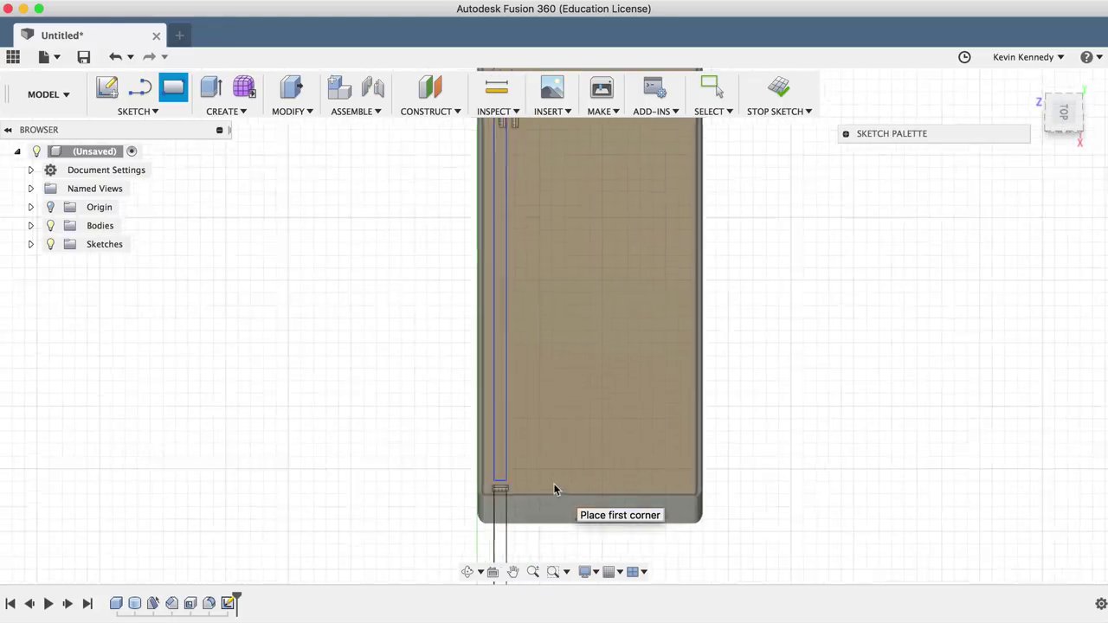
key(Escape)
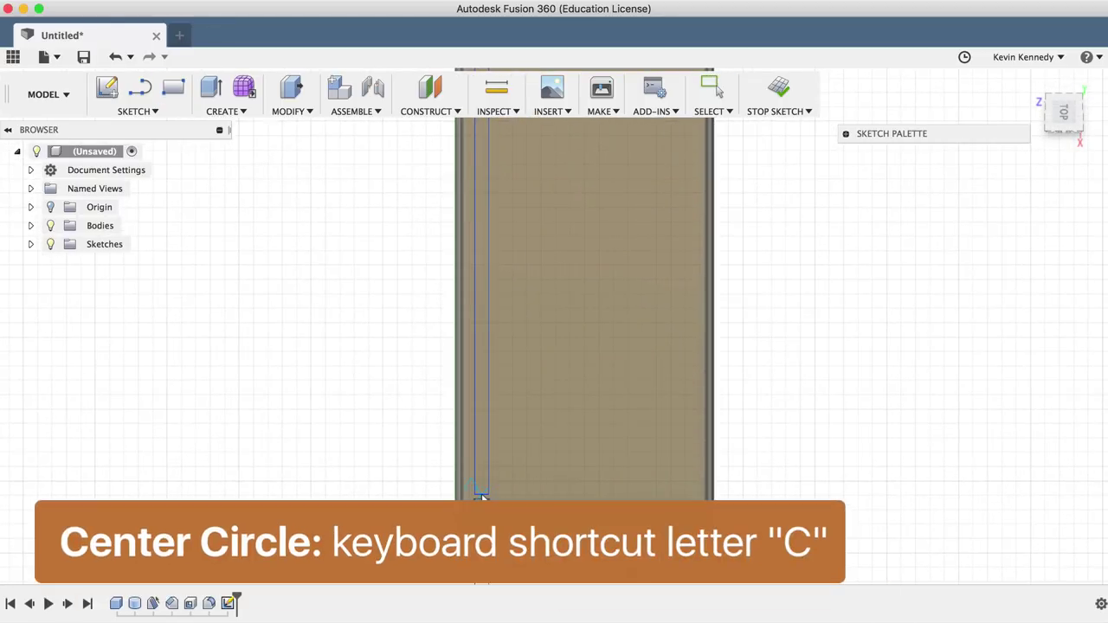
scroll(482, 496, up, 1)
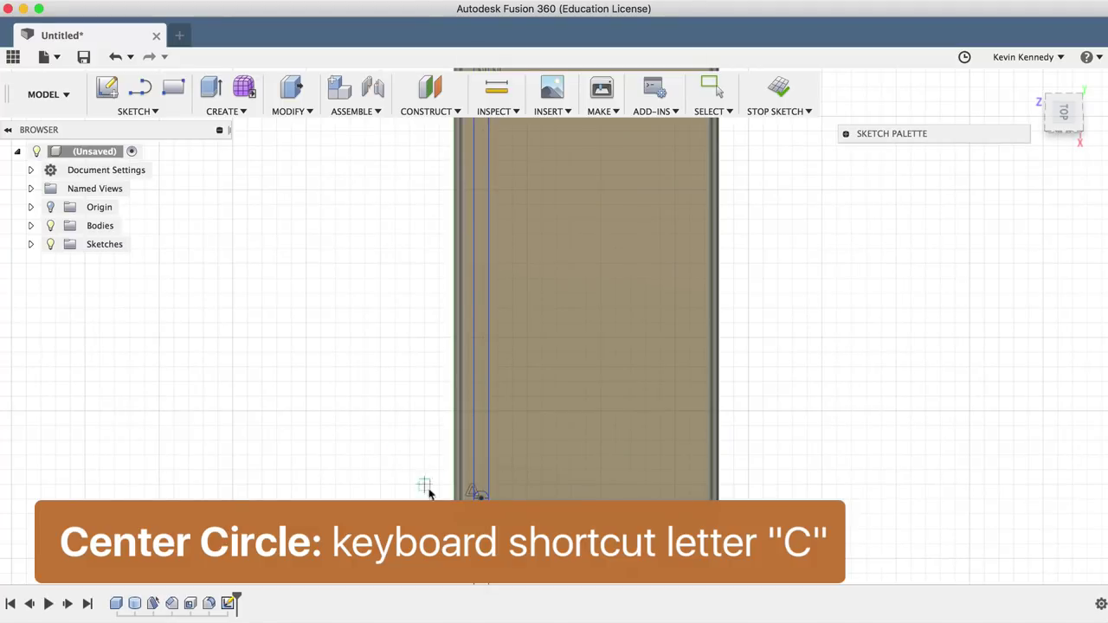
shift+middle_drag(433, 496, 474, 550)
key(c)
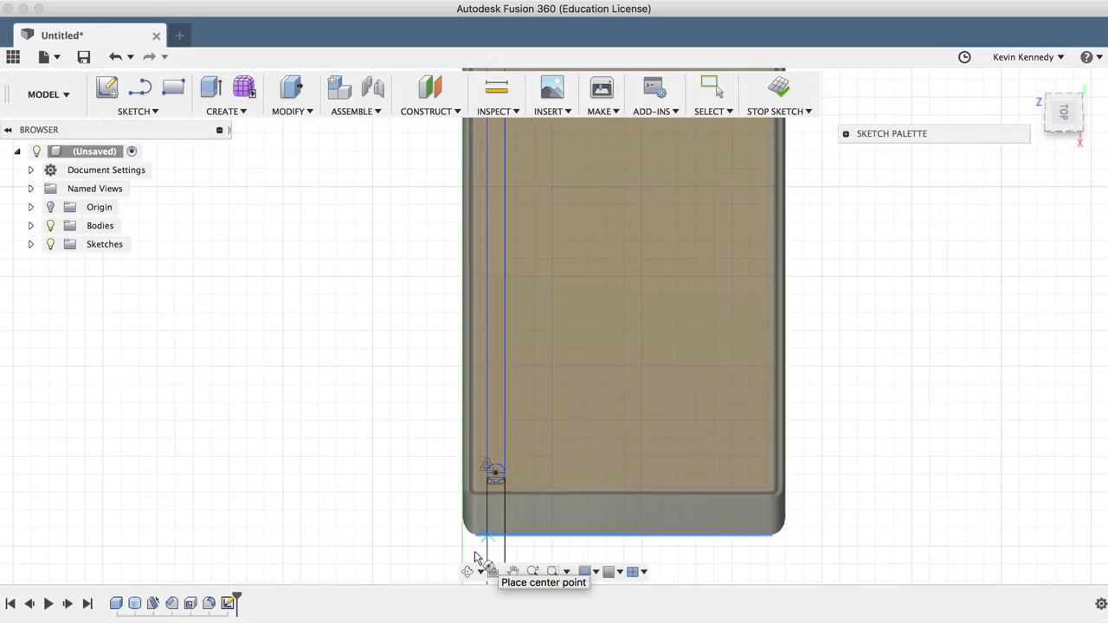
scroll(474, 550, up, 2)
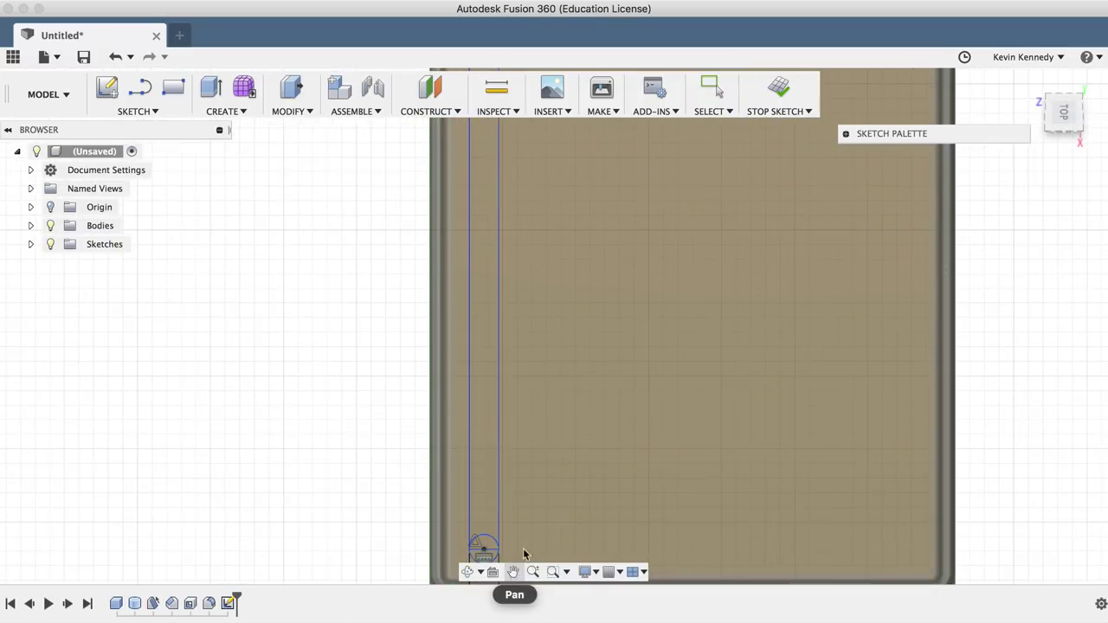
click(543, 519)
key(Escape)
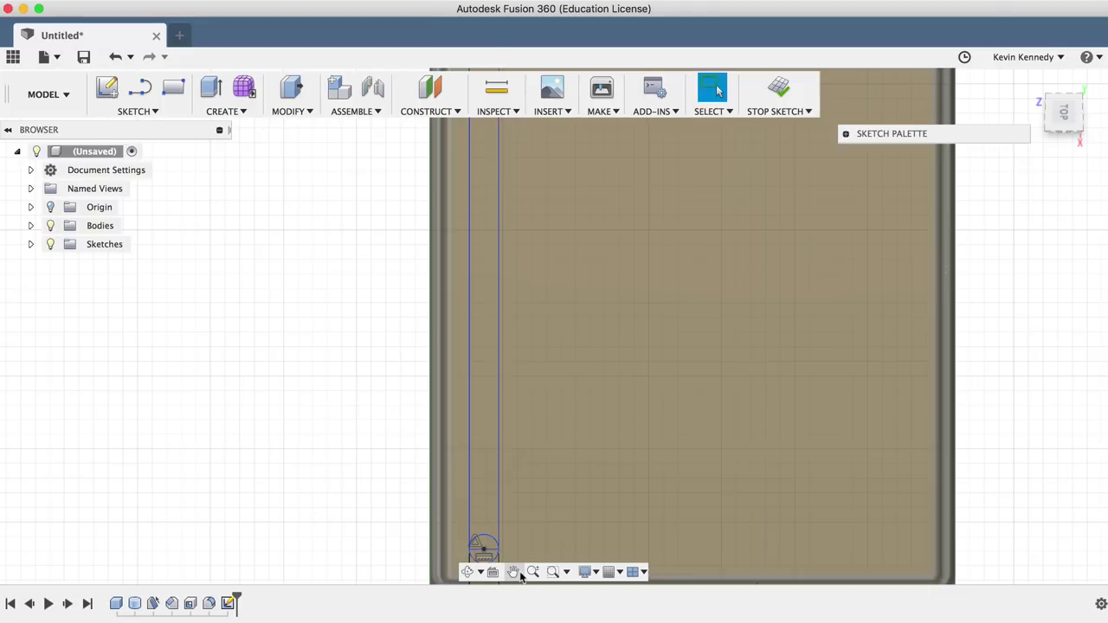
- Trim the circle's inner half and the rectangle's short end line to leave a rounded slot end
click(515, 569)
drag(532, 484, 542, 321)
scroll(464, 362, up, 5)
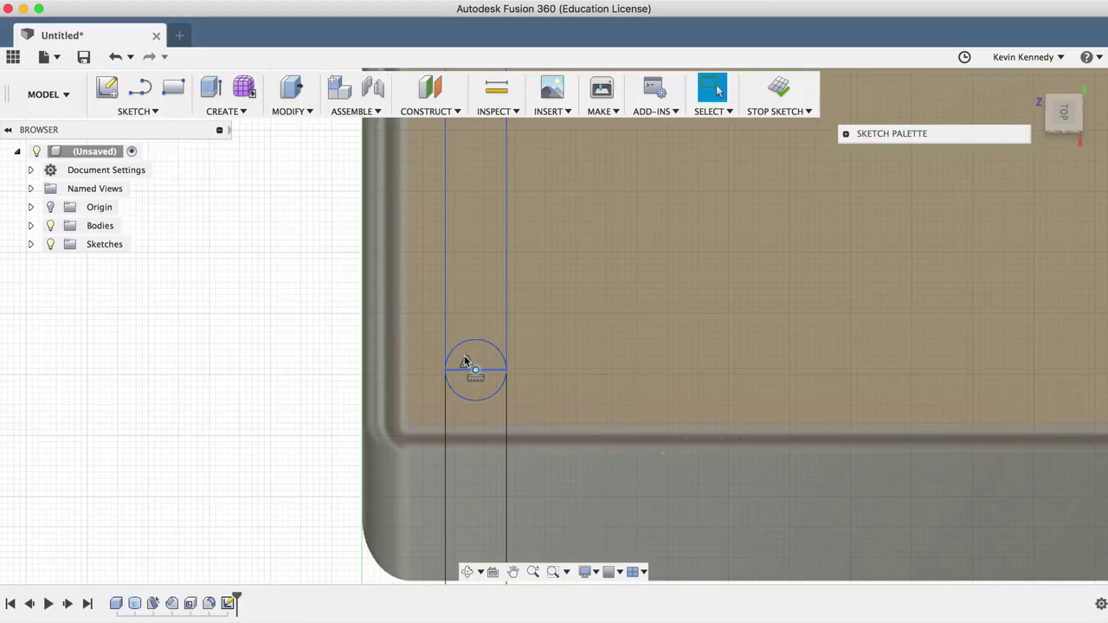
key(t)
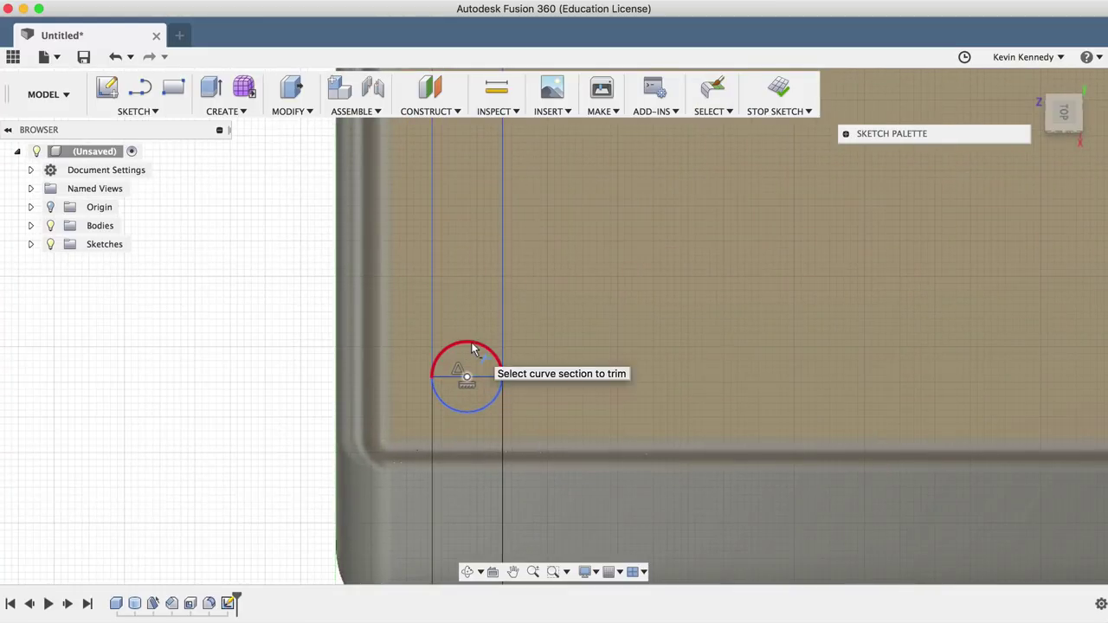
click(467, 349)
click(480, 378)
scroll(480, 381, down, 5)
scroll(481, 381, down, 4)
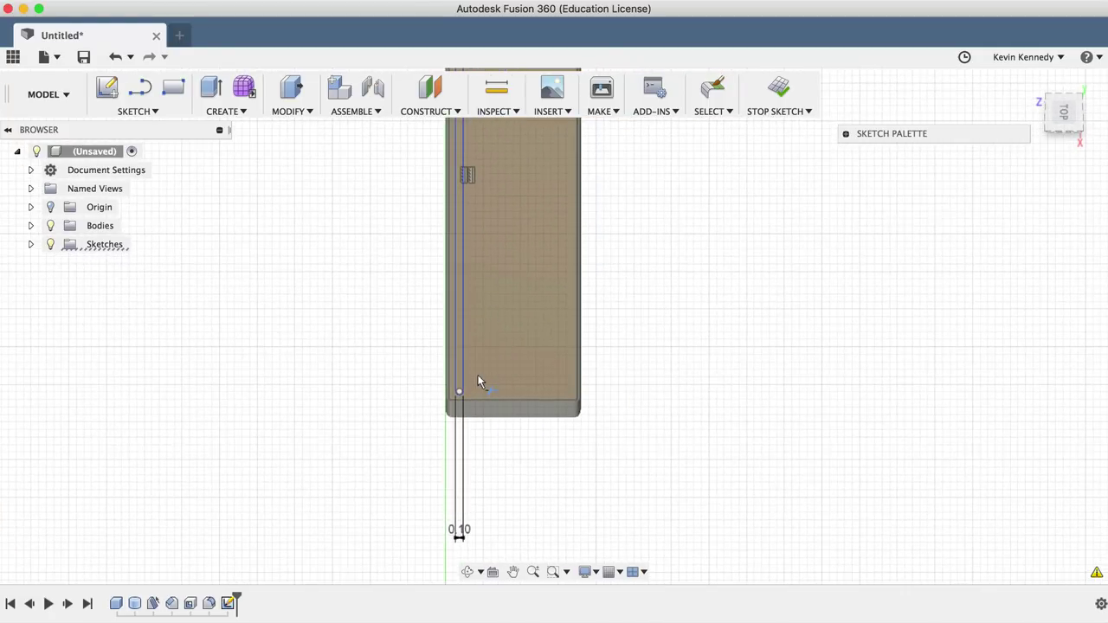
scroll(479, 381, down, 3)
scroll(477, 380, down, 2)
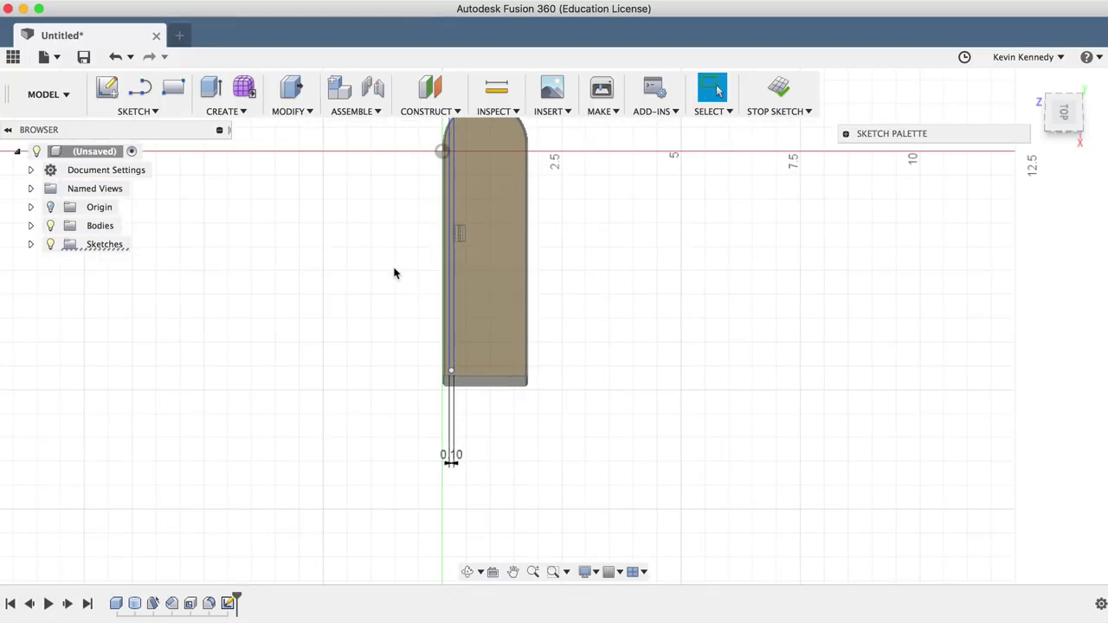
- Create a one-direction rectangular pattern of the slot outline across the sloped face, with 4 instances over a 0.6 in extent
click(133, 111)
click(143, 455)
scroll(426, 144, up, 5)
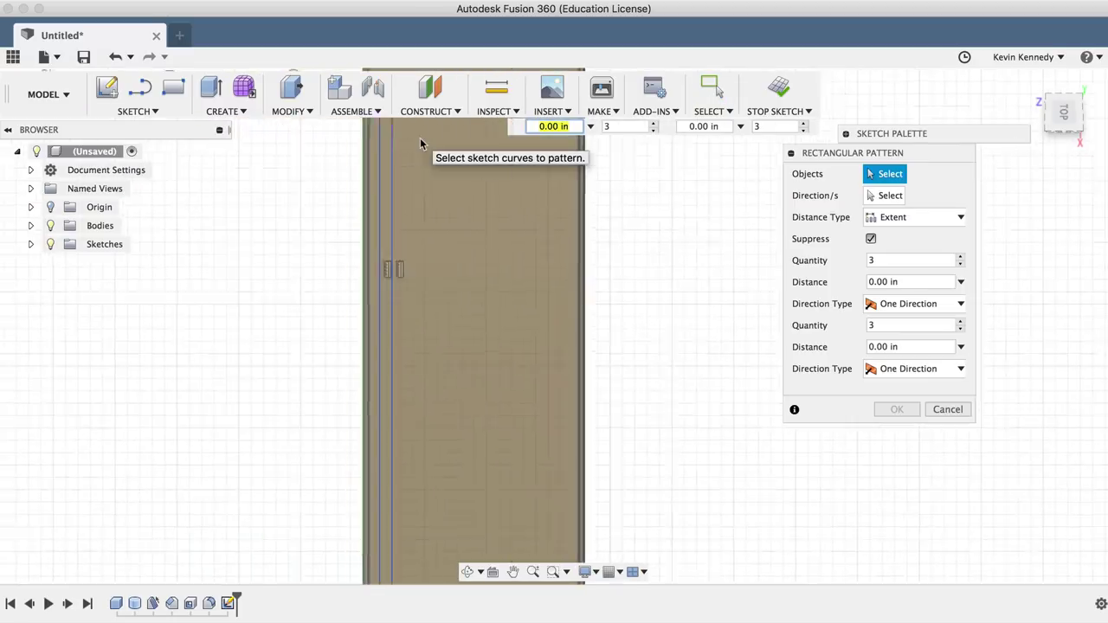
scroll(426, 144, down, 2)
middle_drag(426, 144, 479, 443)
scroll(479, 443, up, 3)
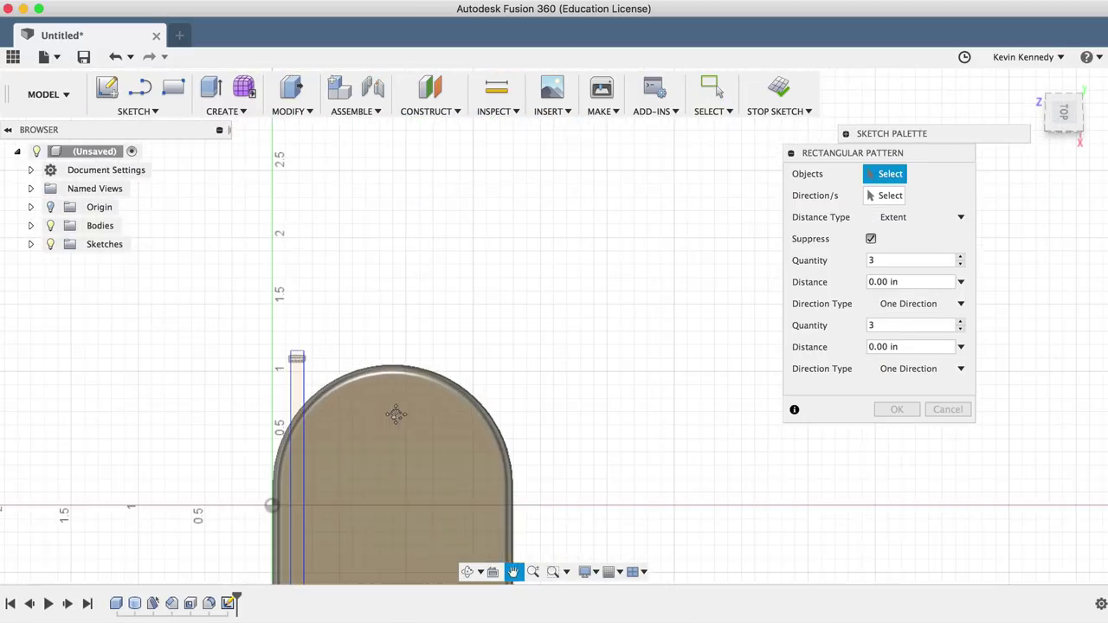
scroll(203, 384, up, 3)
click(426, 354)
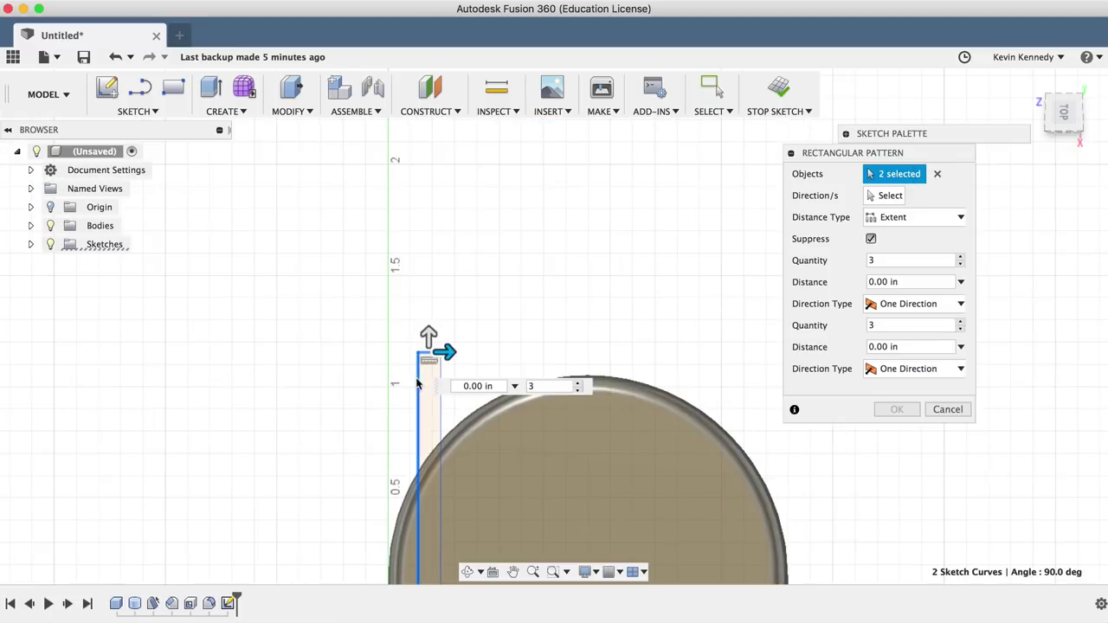
middle_drag(520, 487, 485, 130)
click(447, 404)
text(0.6)
key(Tab)
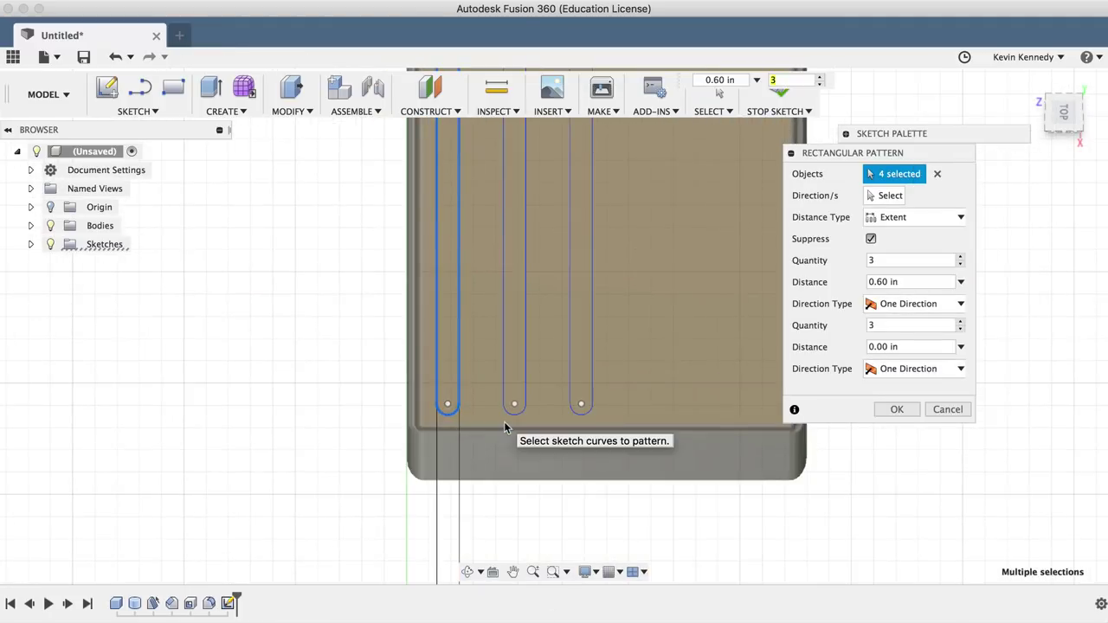
text(4)
key(Return)
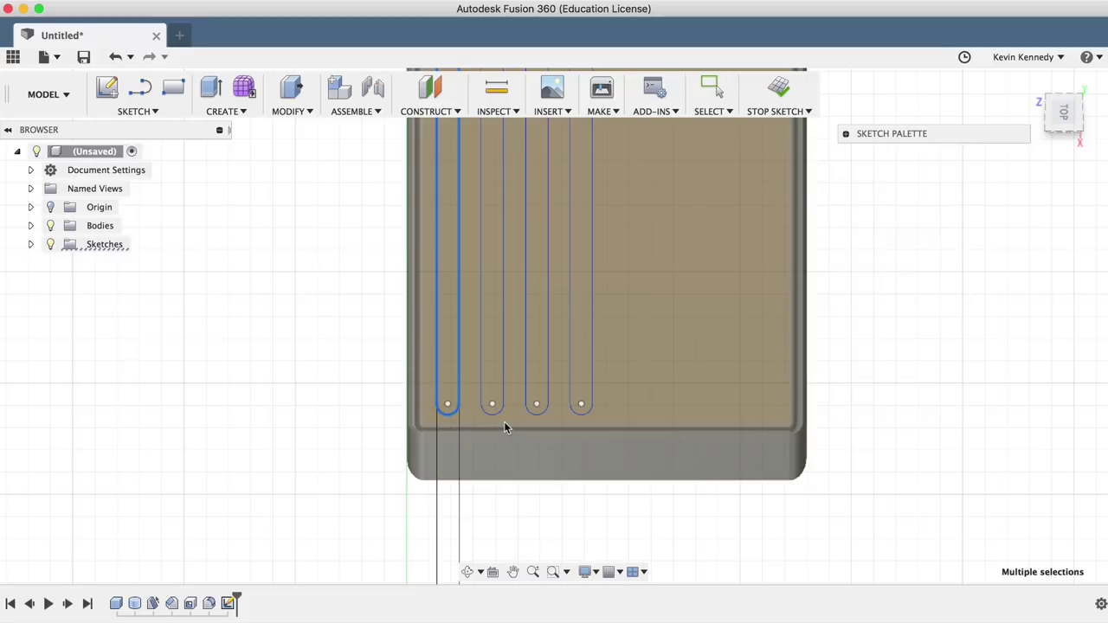
- Draw a 2-tangent circle of 0.05 in radius between the first groove's long lines, just inside the doorstop's rounded end
scroll(503, 424, down, 3)
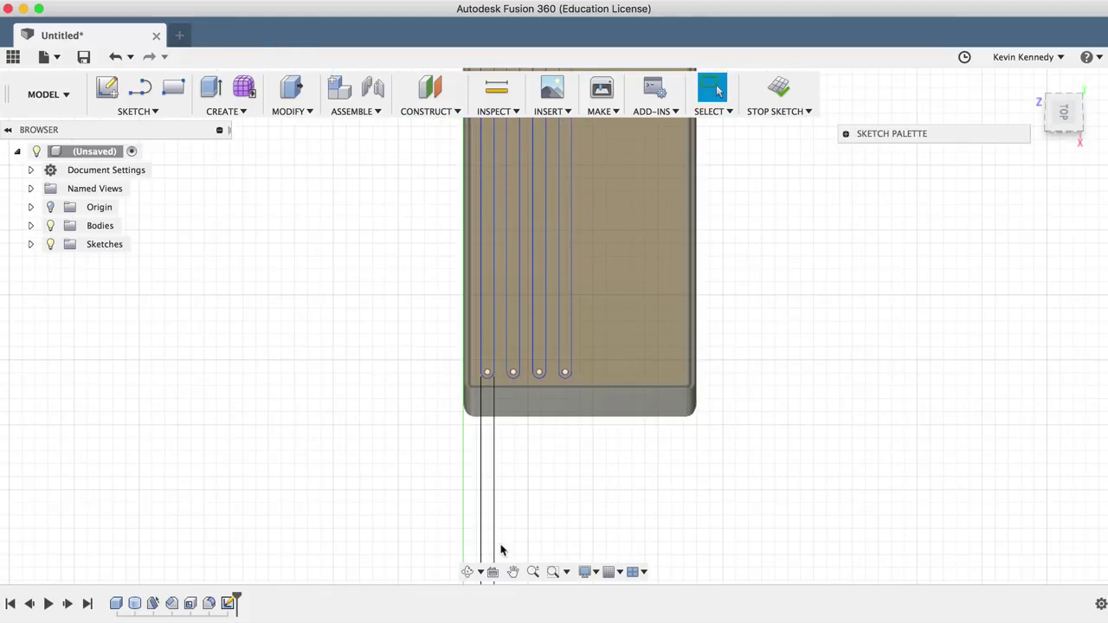
click(513, 571)
drag(601, 245, 603, 519)
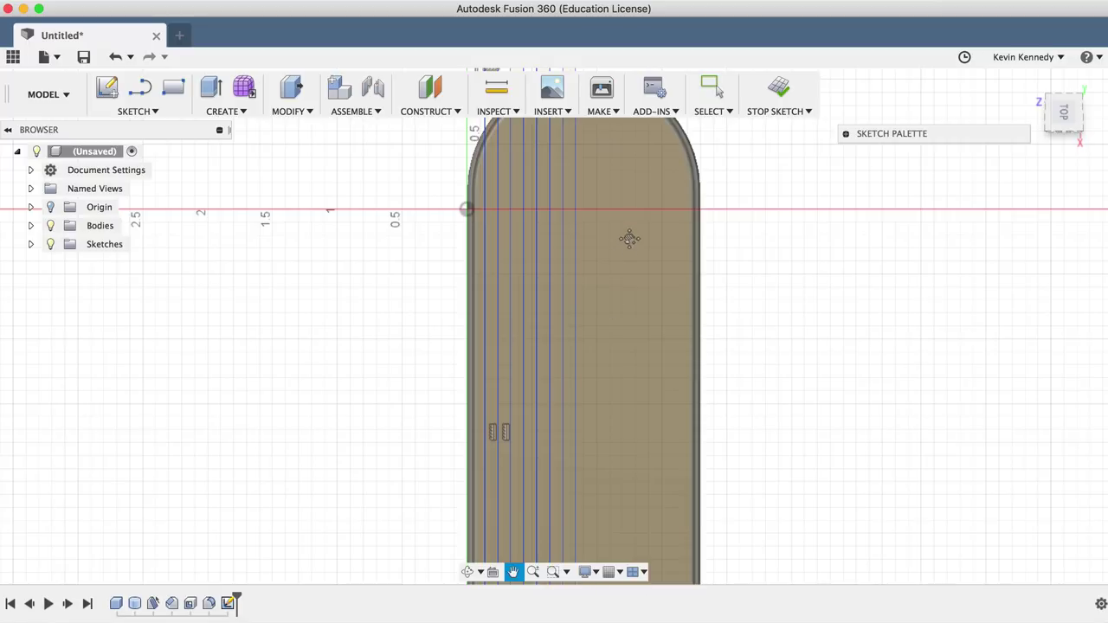
drag(631, 234, 631, 395)
scroll(499, 384, up, 5)
key(Escape)
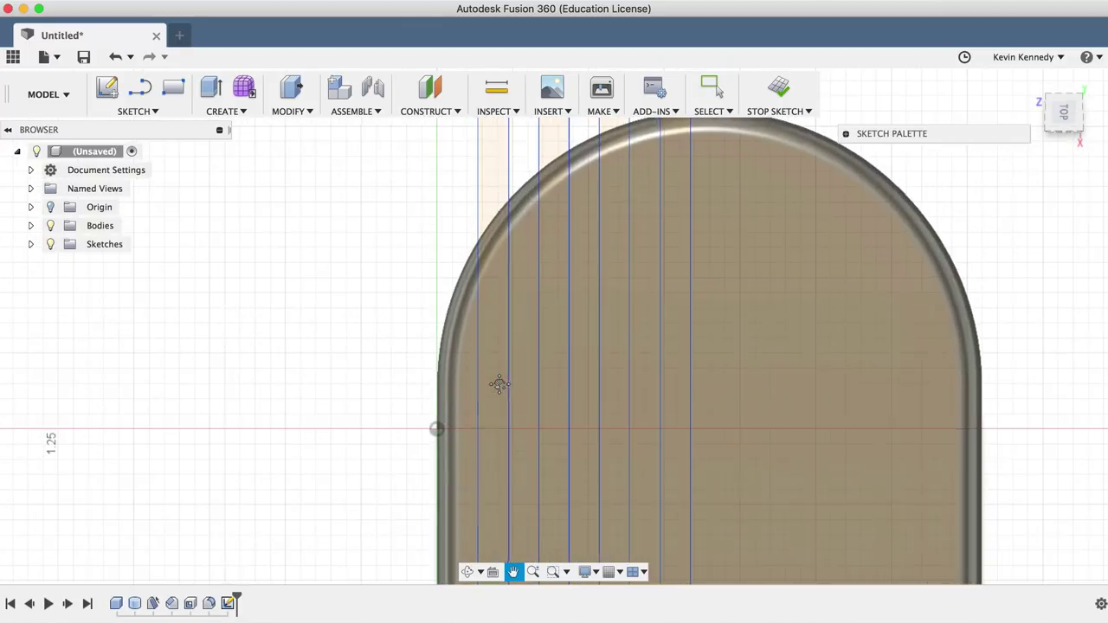
click(135, 113)
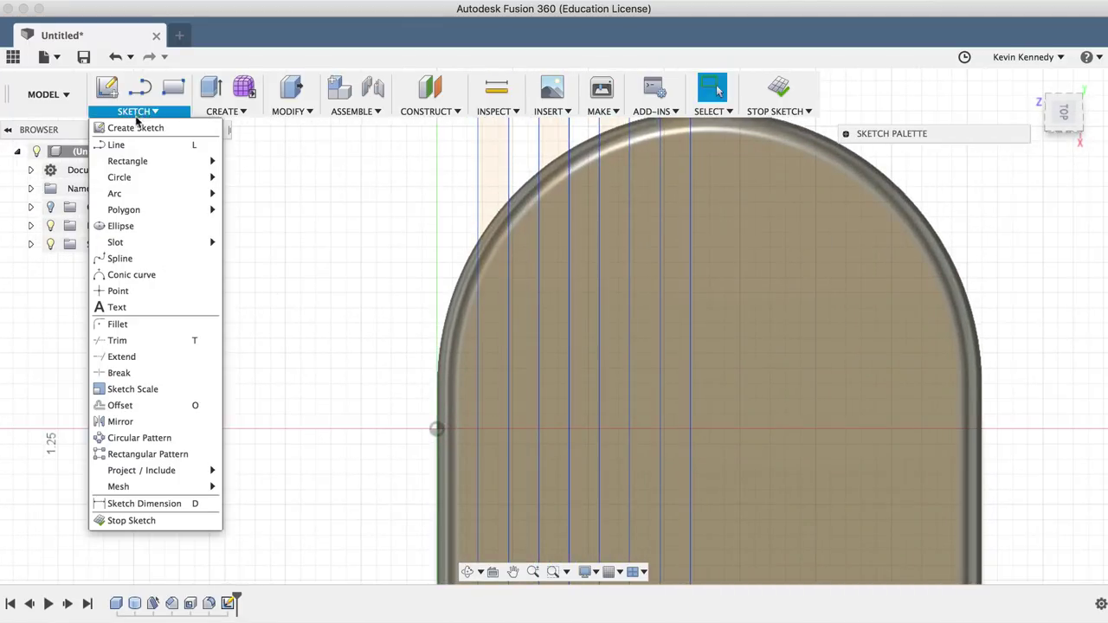
mouse_move(189, 180)
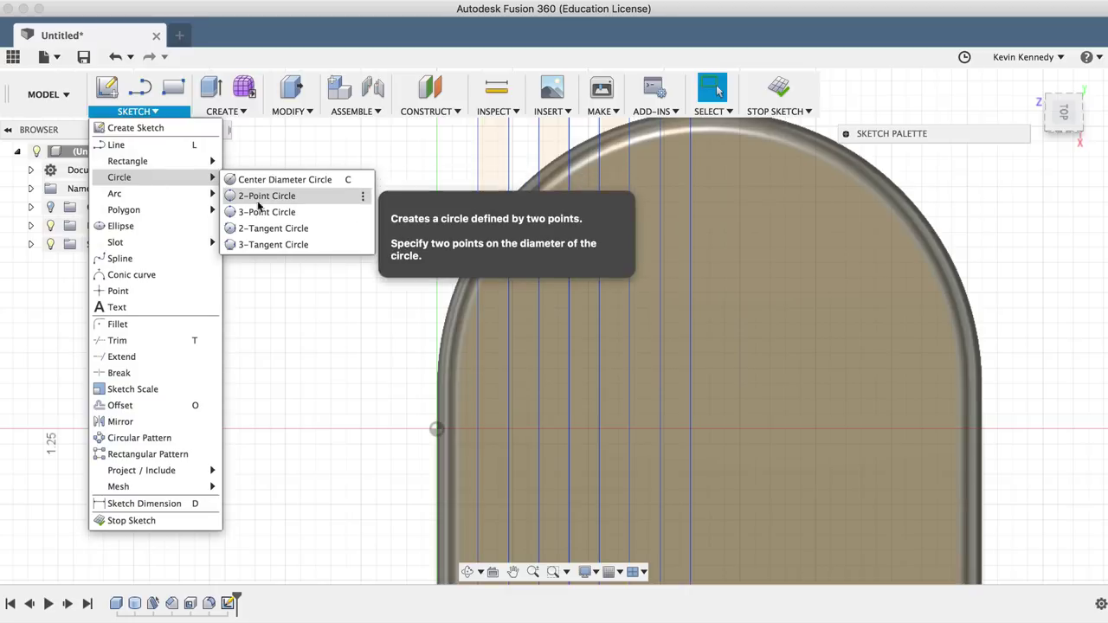
click(275, 228)
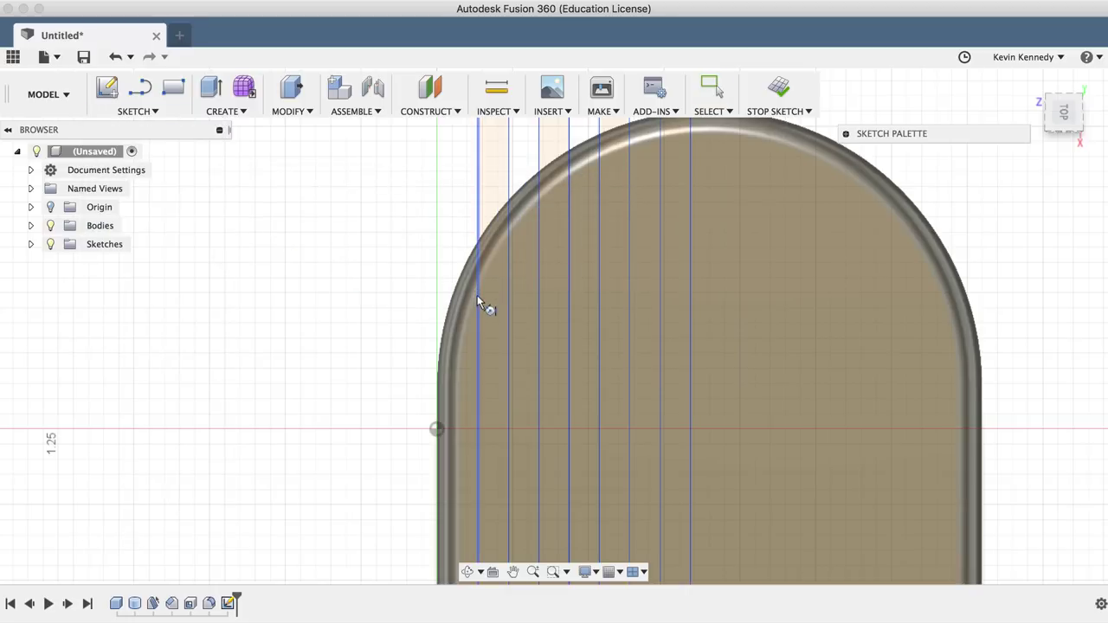
click(508, 285)
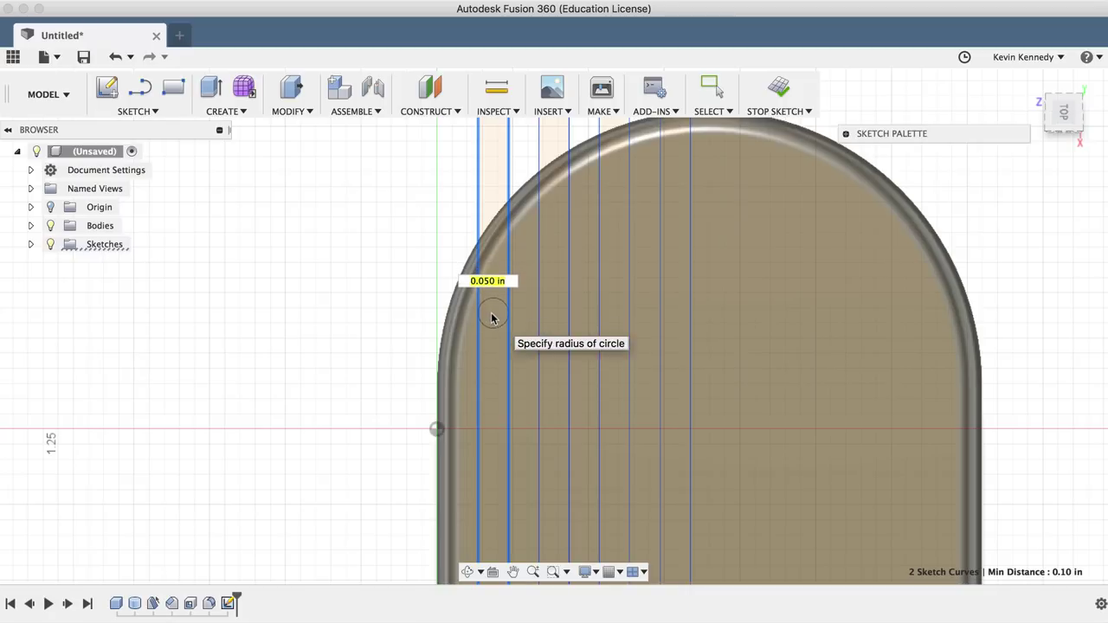
click(494, 315)
- Add 2-tangent circles between the long lines of the other three grooves, staggered to follow the doorstop's rounded end
click(538, 272)
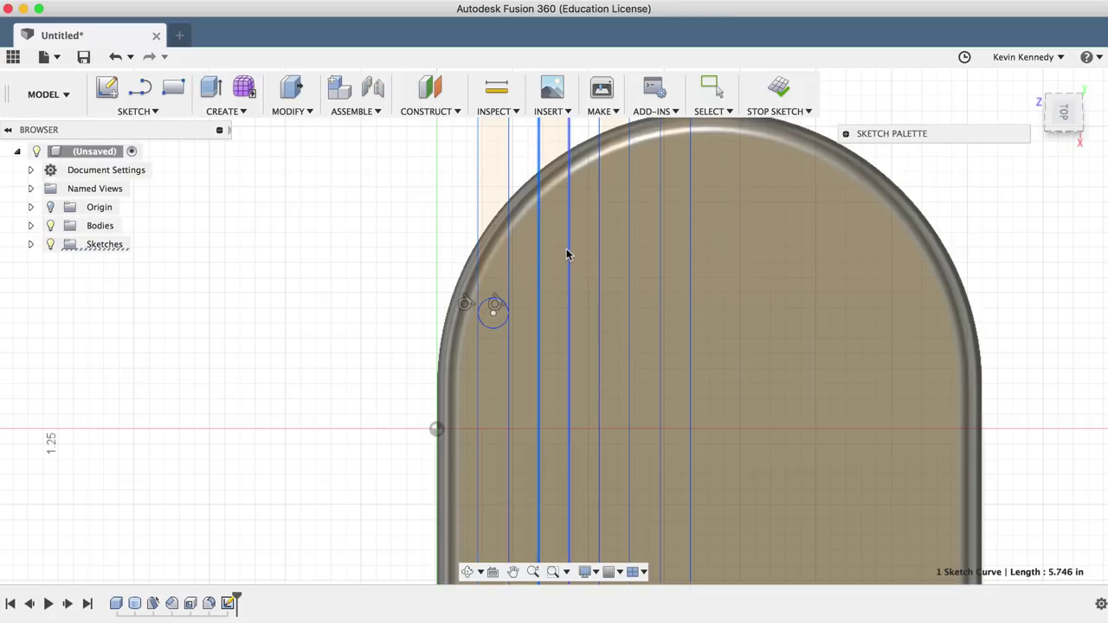
shift+click(568, 252)
click(558, 224)
click(599, 186)
shift+click(629, 183)
click(615, 179)
click(659, 176)
shift+click(685, 173)
click(671, 161)
key(Escape)
- Draw a lengthwise center line about 5.78 in long from the rounded end's center past the chamfered end, and make it construction
scroll(652, 286, down, 3)
scroll(652, 285, down, 2)
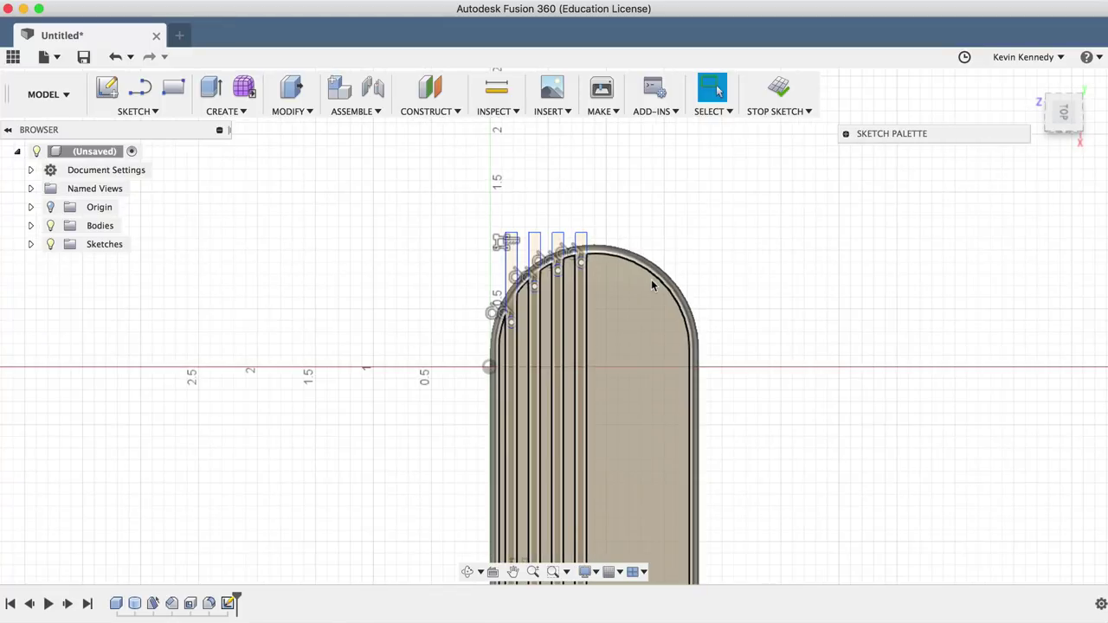
key(l)
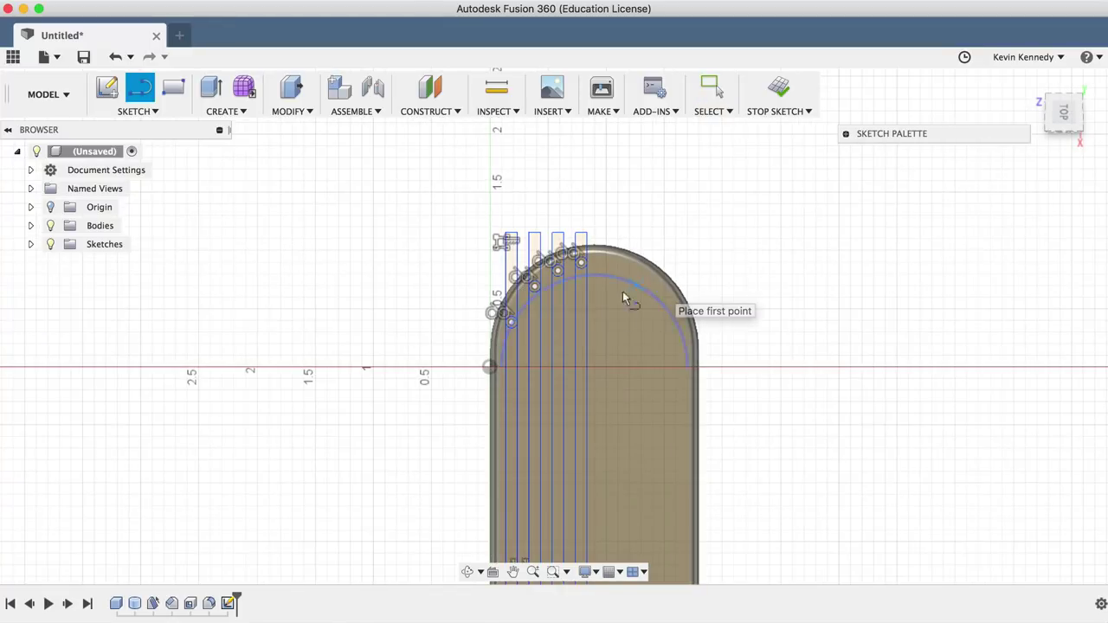
click(597, 369)
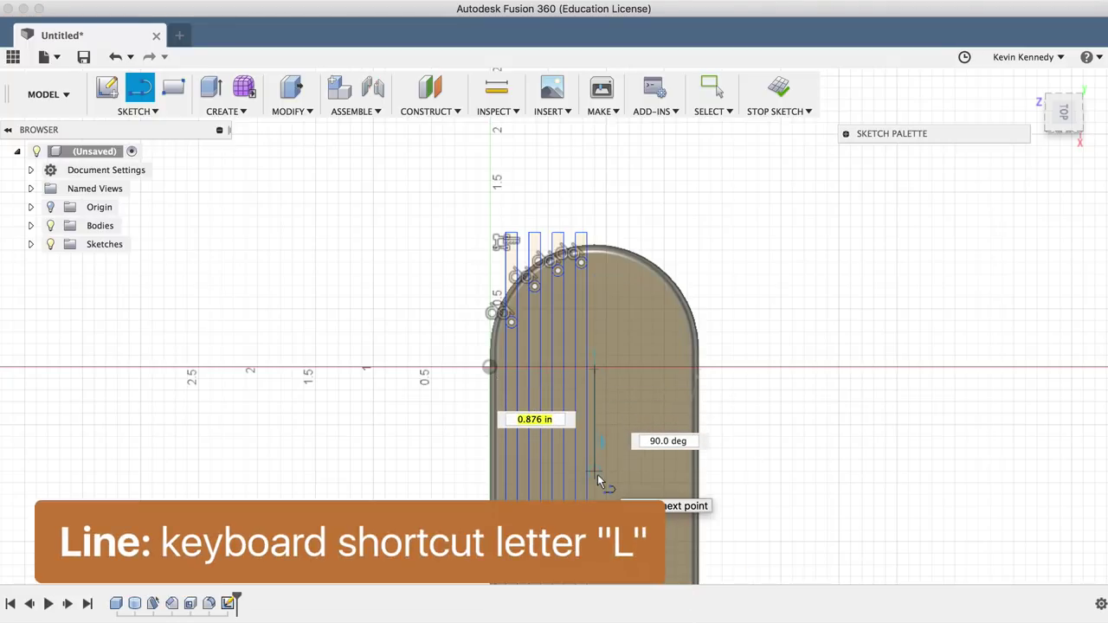
scroll(597, 474, down, 5)
scroll(597, 475, down, 2)
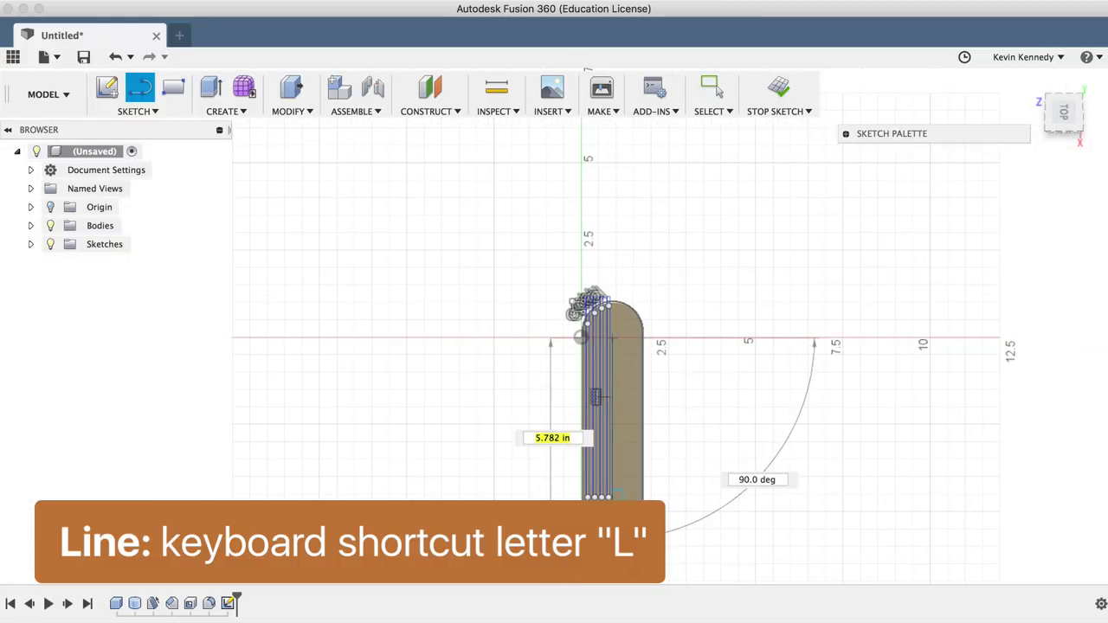
click(612, 535)
key(Escape)
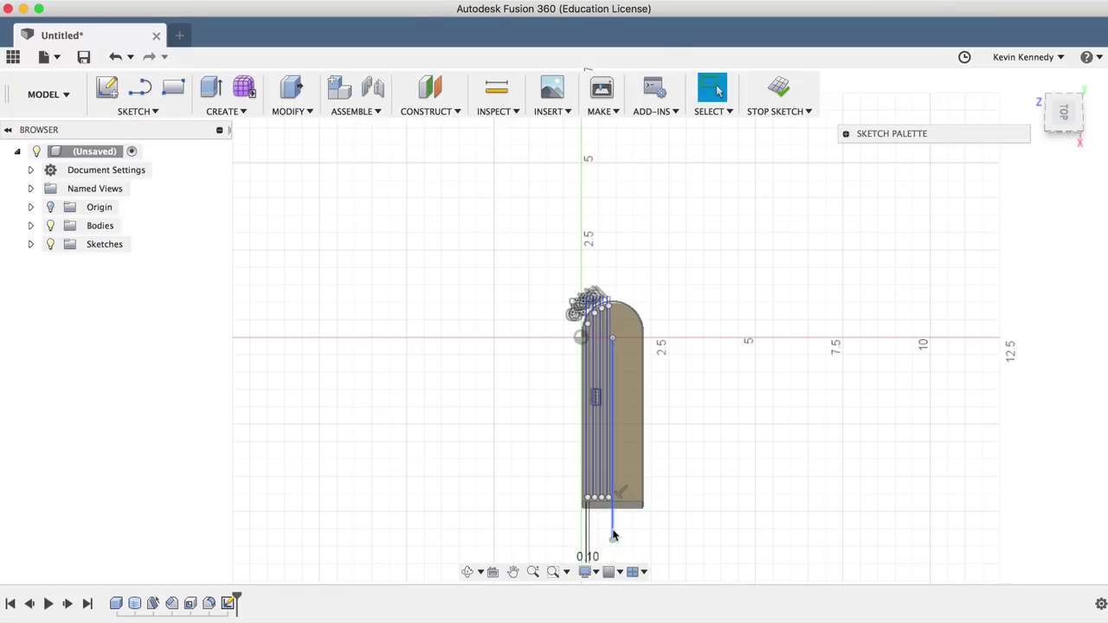
right_click(612, 528)
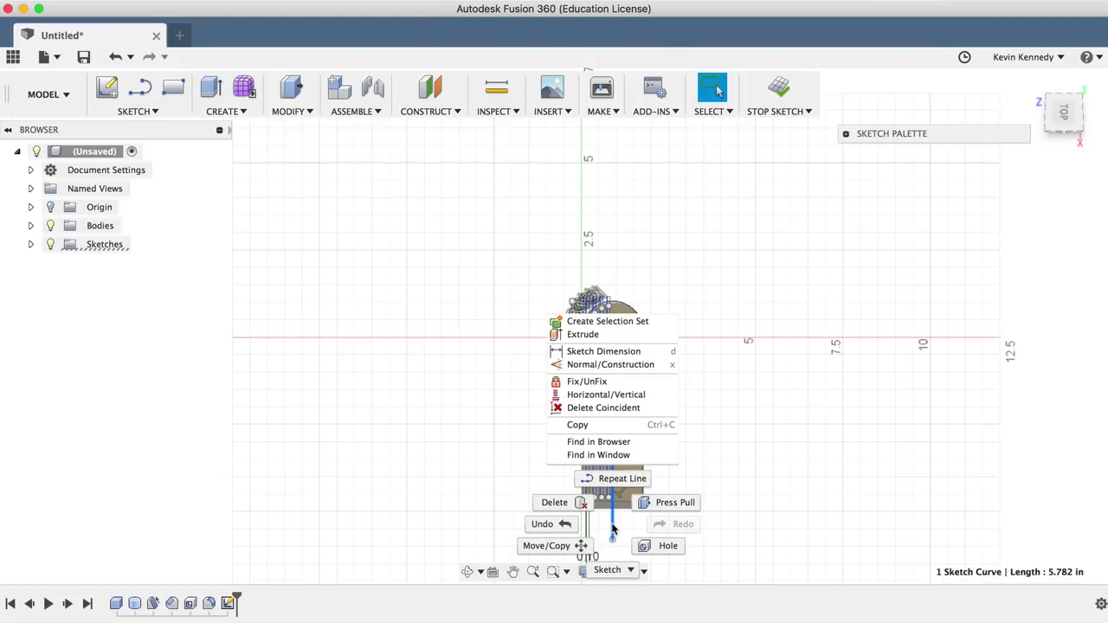
click(624, 372)
- Mirror all four groove outlines and their end circles across the construction center line
scroll(680, 408, down, 3)
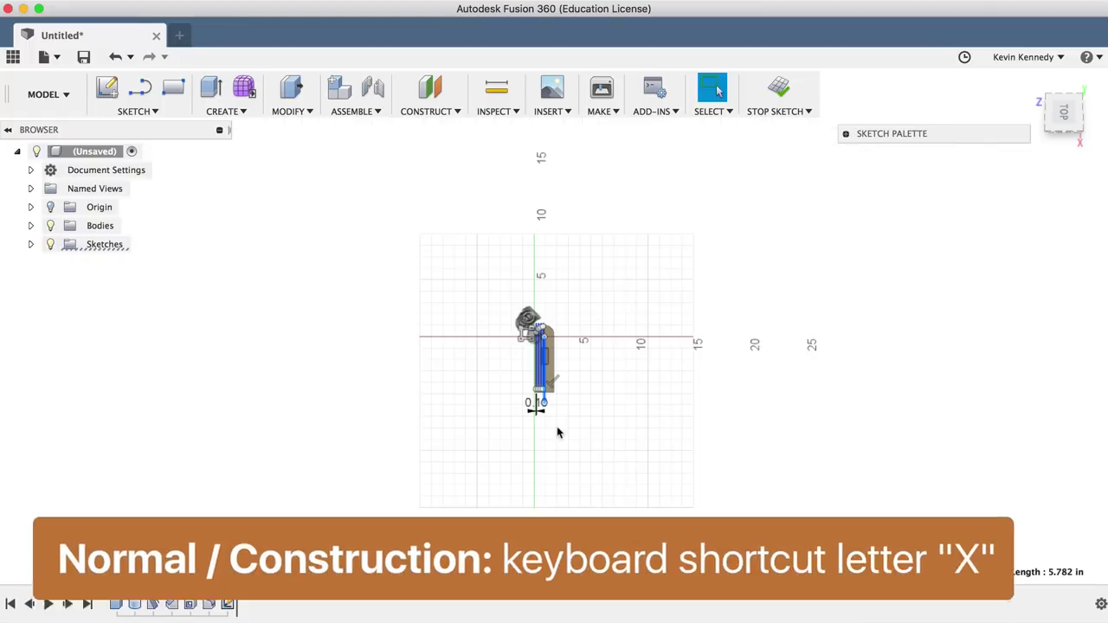
scroll(527, 467, up, 1)
scroll(517, 495, up, 5)
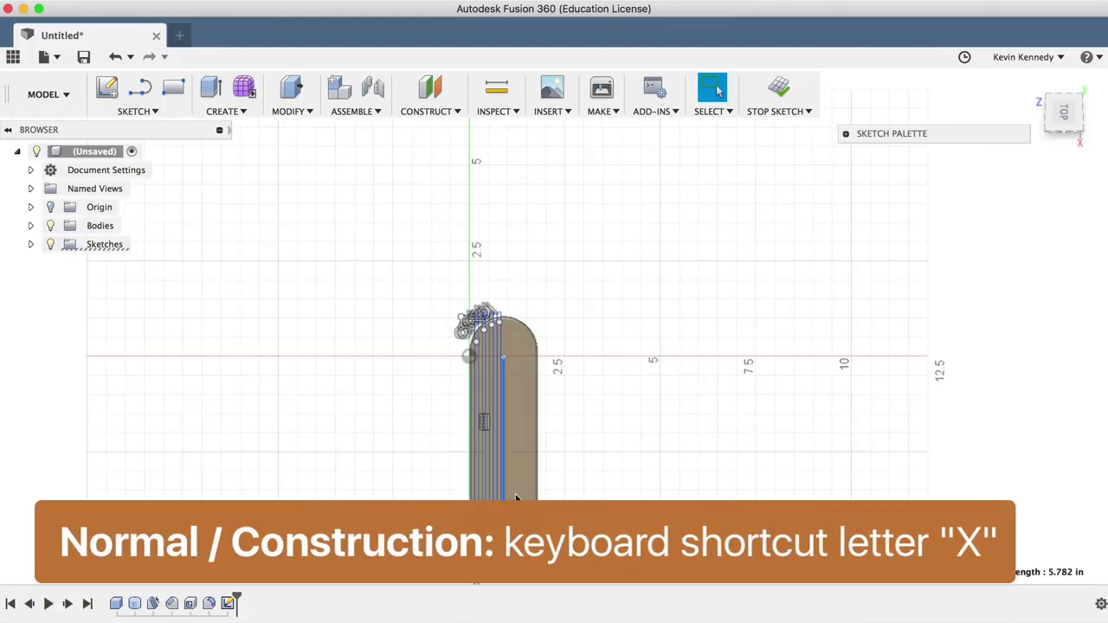
scroll(516, 495, up, 3)
scroll(517, 497, down, 2)
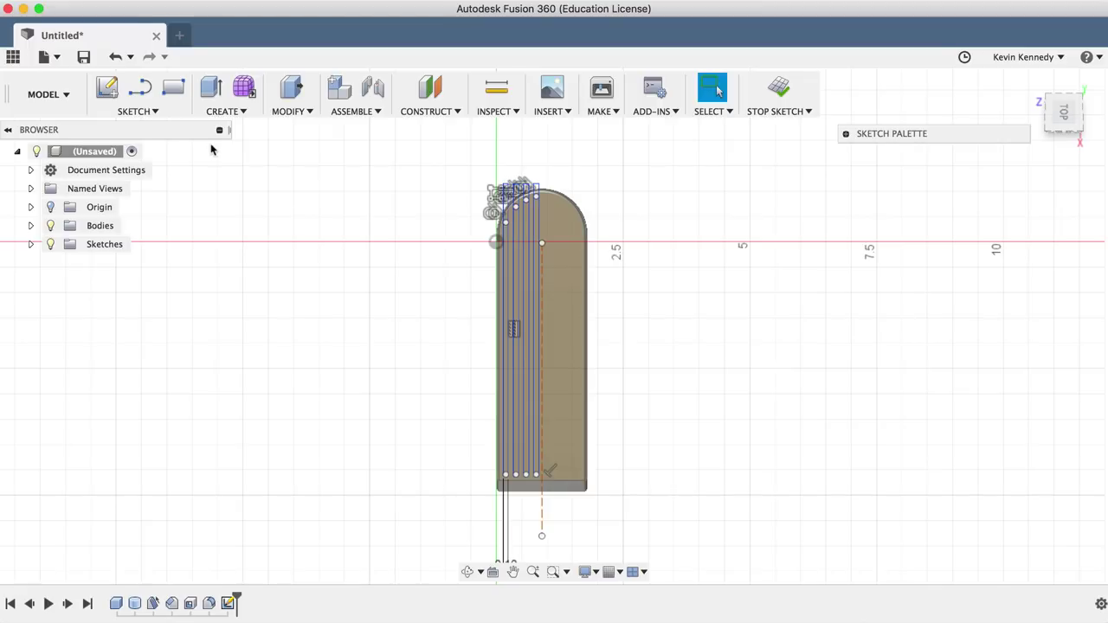
click(141, 113)
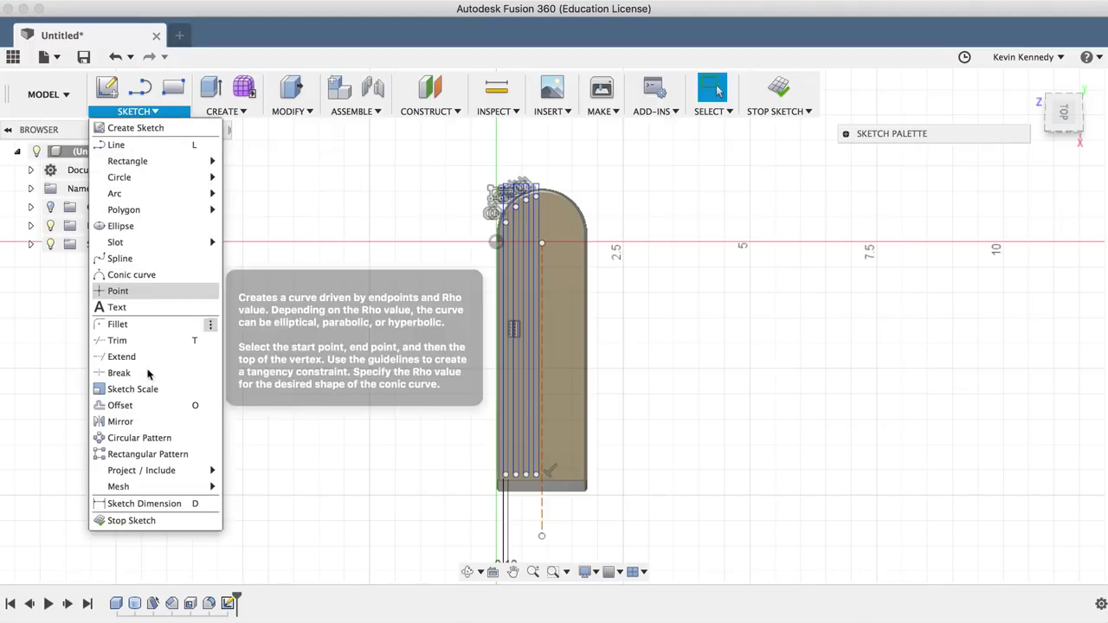
click(130, 422)
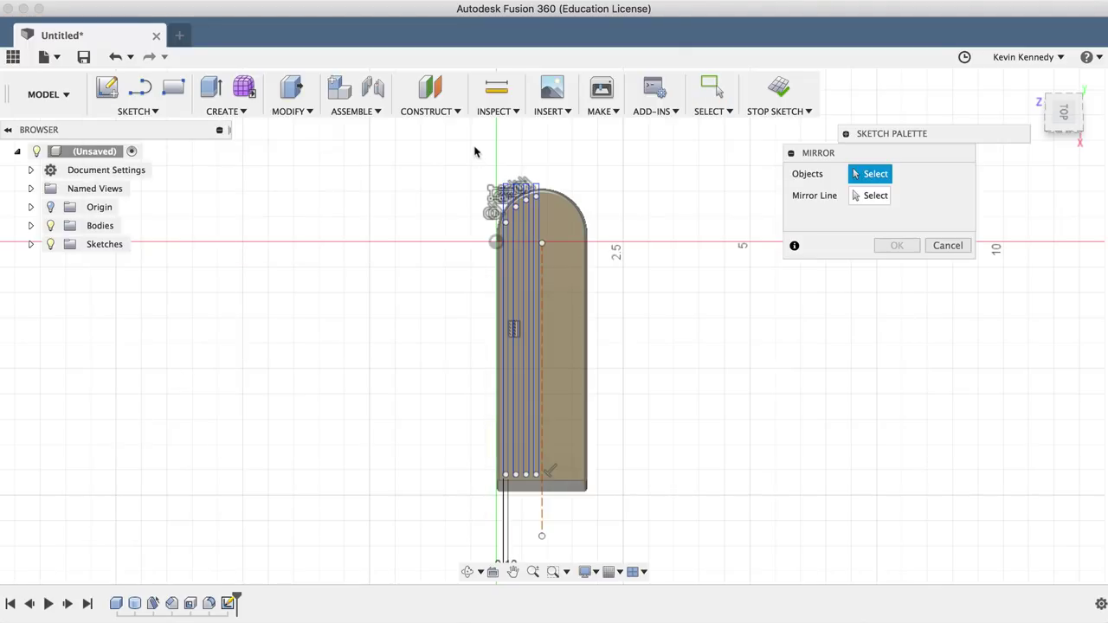
drag(482, 277, 539, 493)
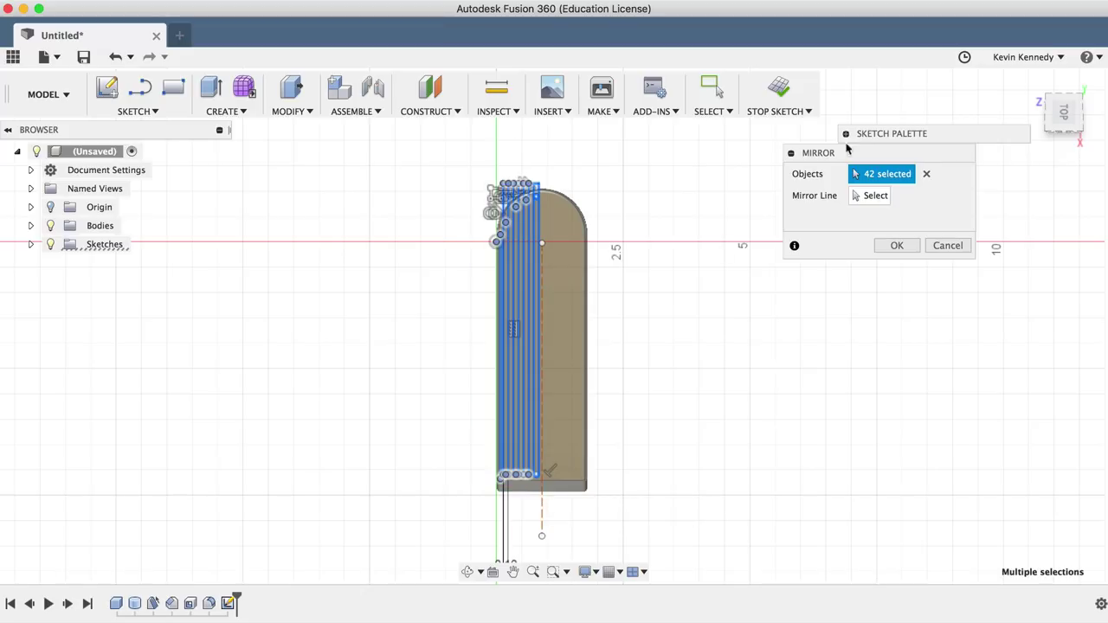
click(541, 511)
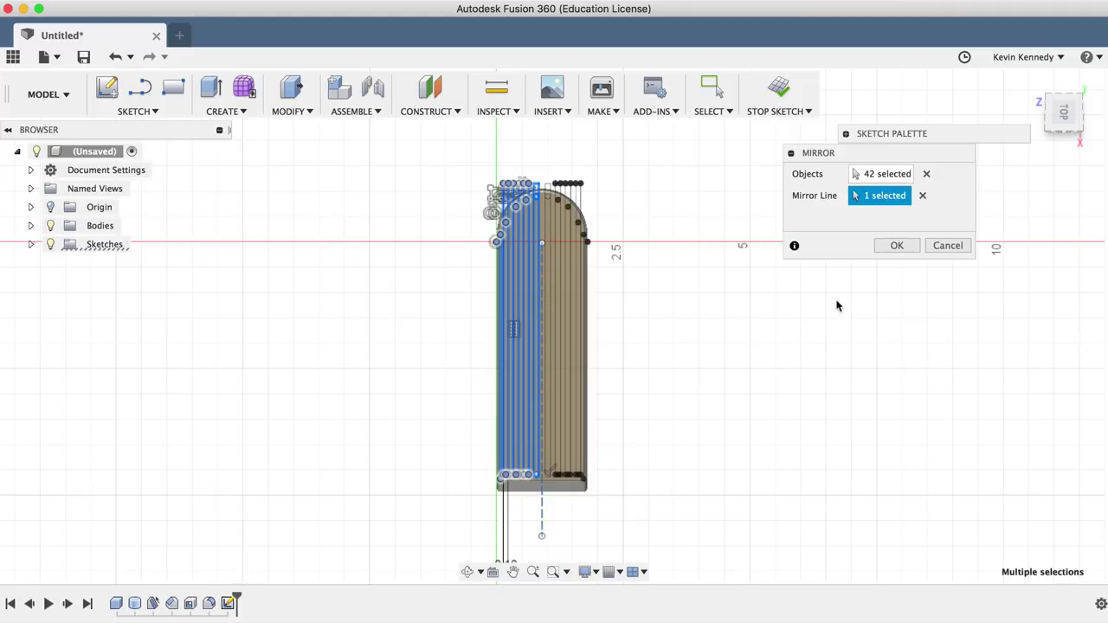
click(895, 246)
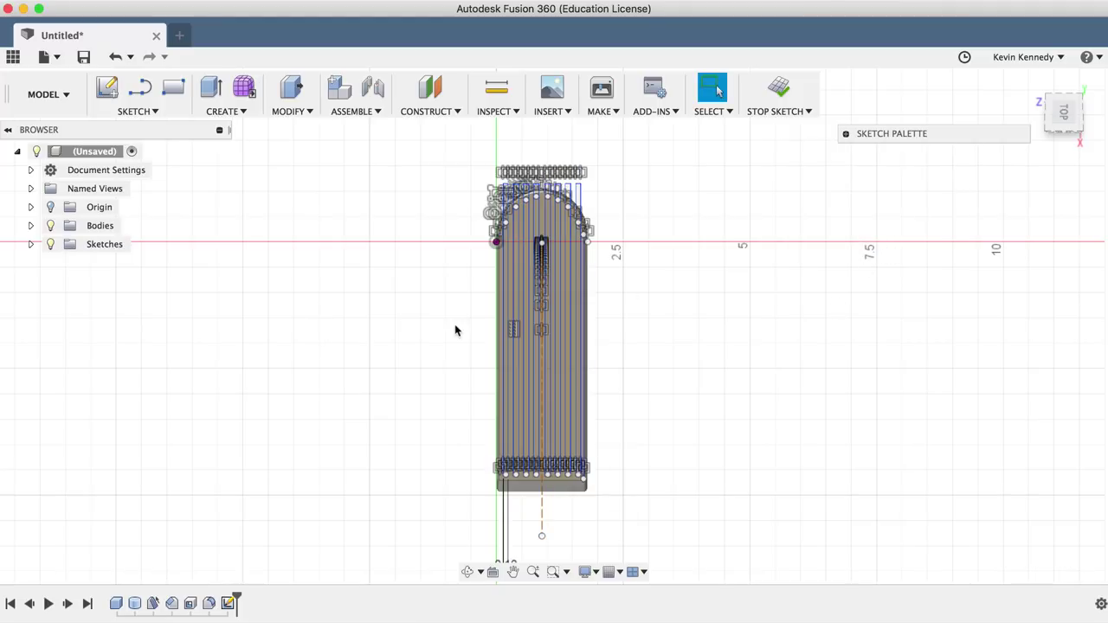
- Start an Extrude with the eight long groove profiles on the doorstop's sloped face selected
scroll(504, 224, up, 1)
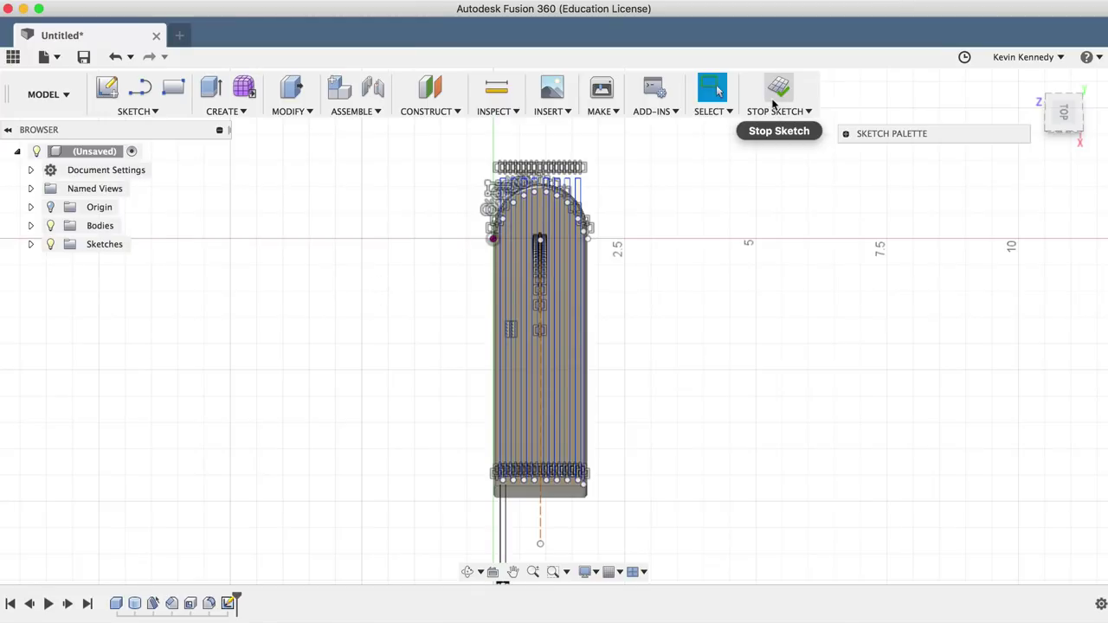
key(e)
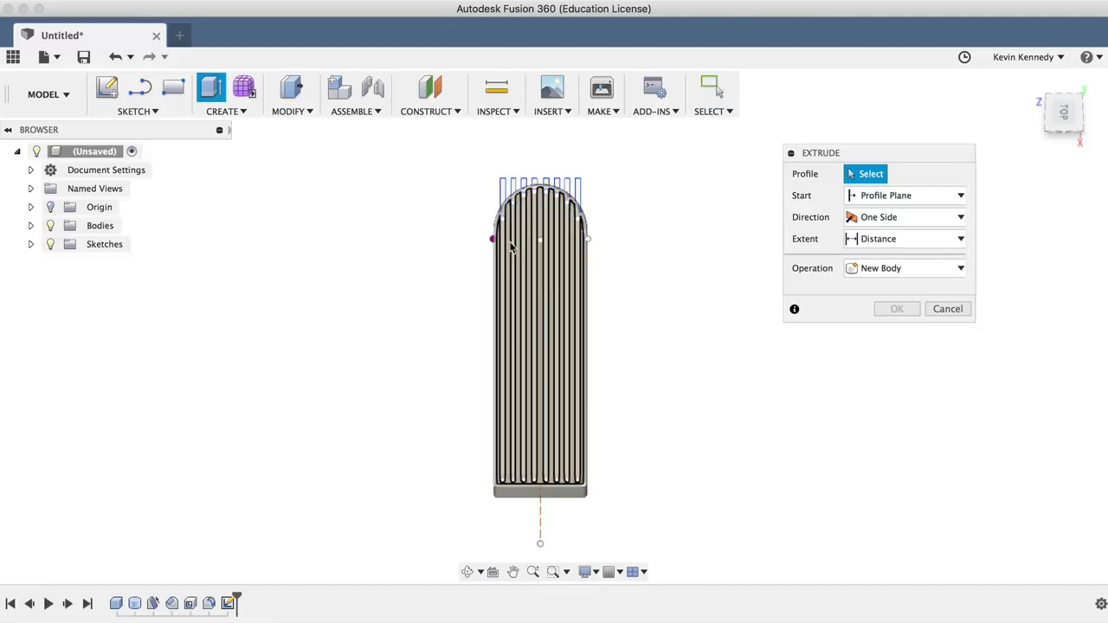
click(501, 247)
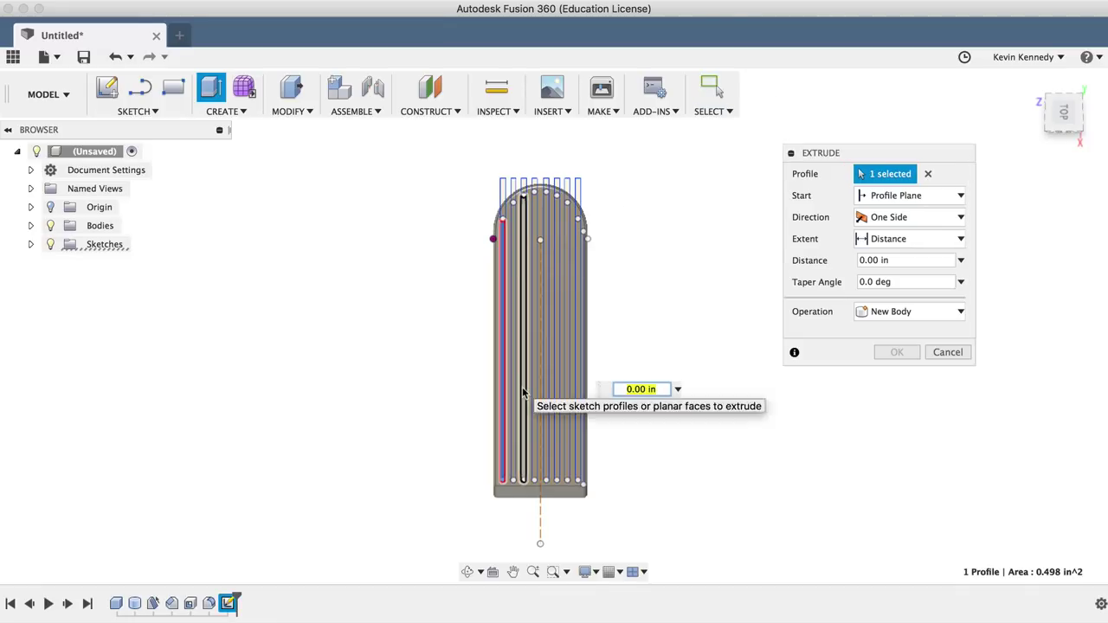
scroll(492, 432, up, 2)
click(496, 419)
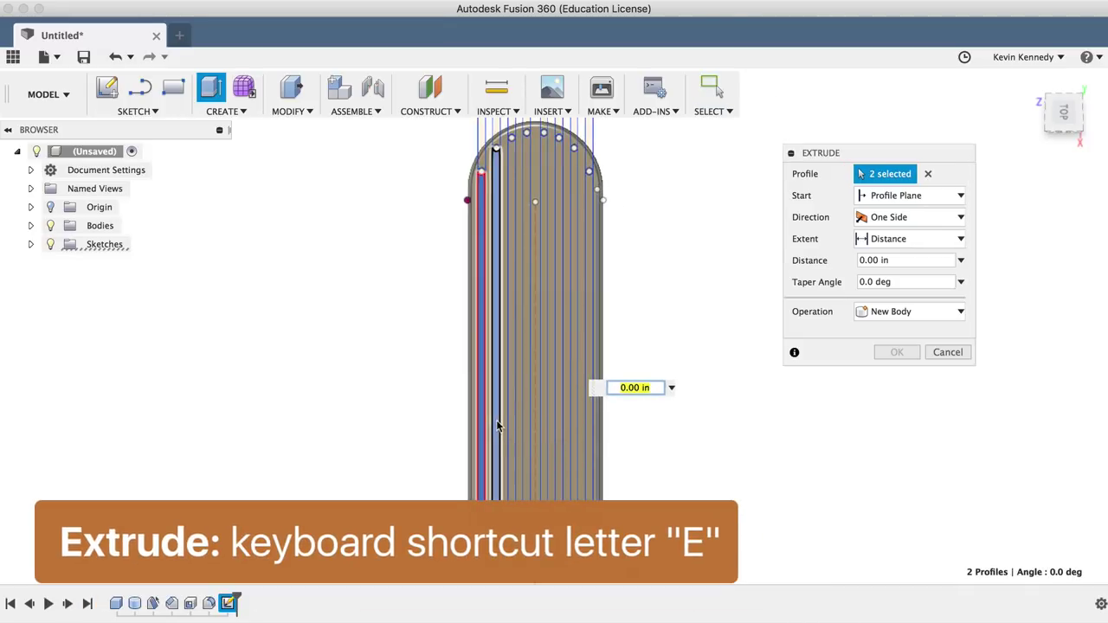
click(512, 422)
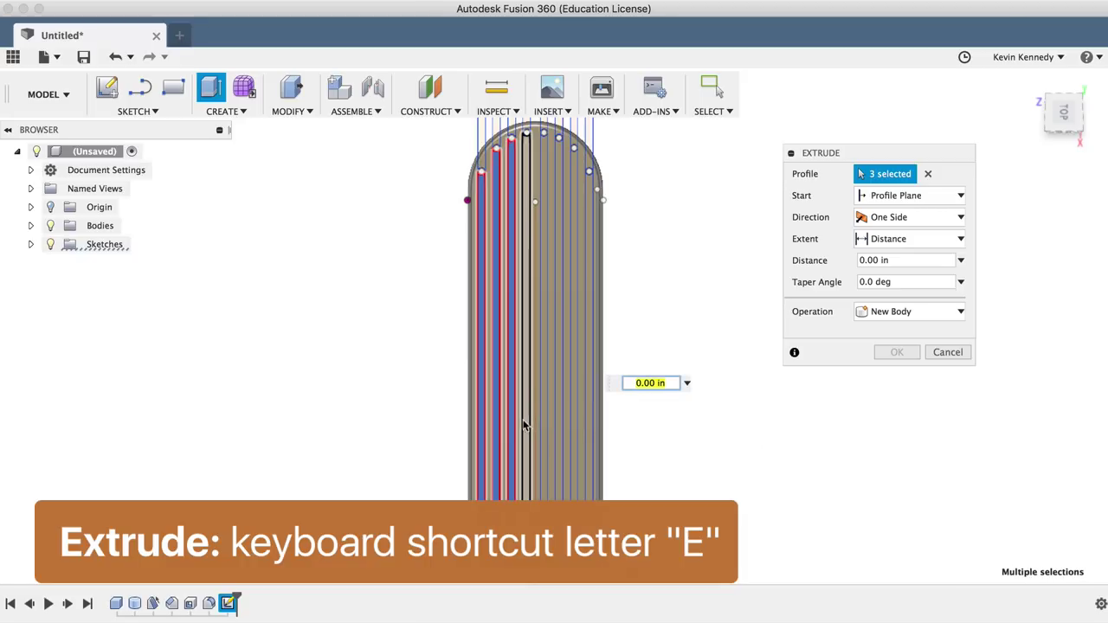
click(525, 420)
click(541, 422)
click(557, 419)
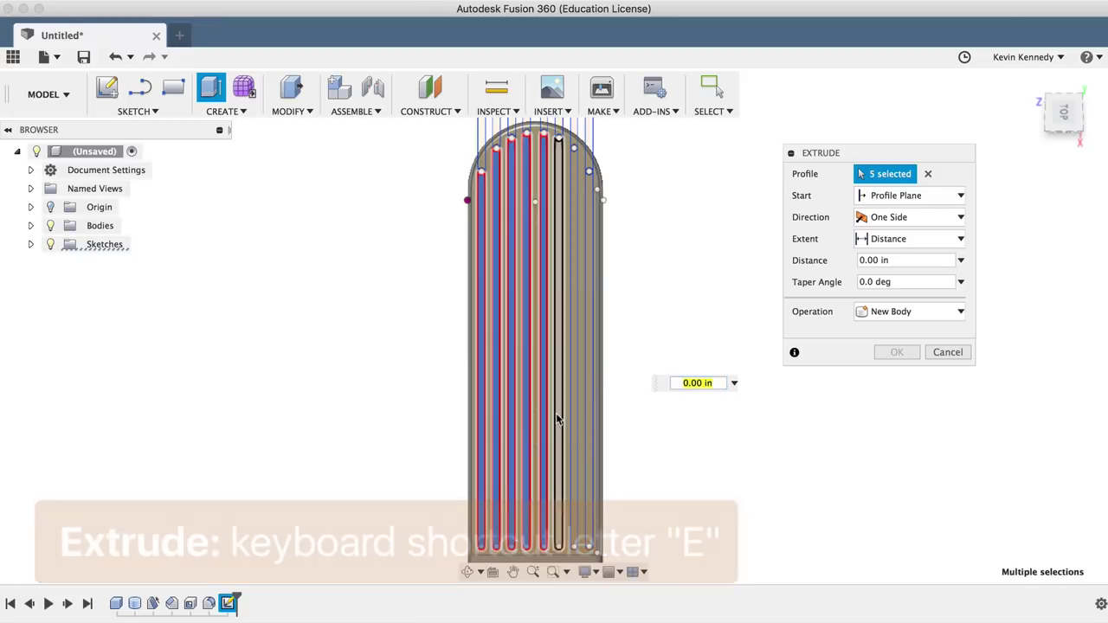
click(572, 417)
click(587, 405)
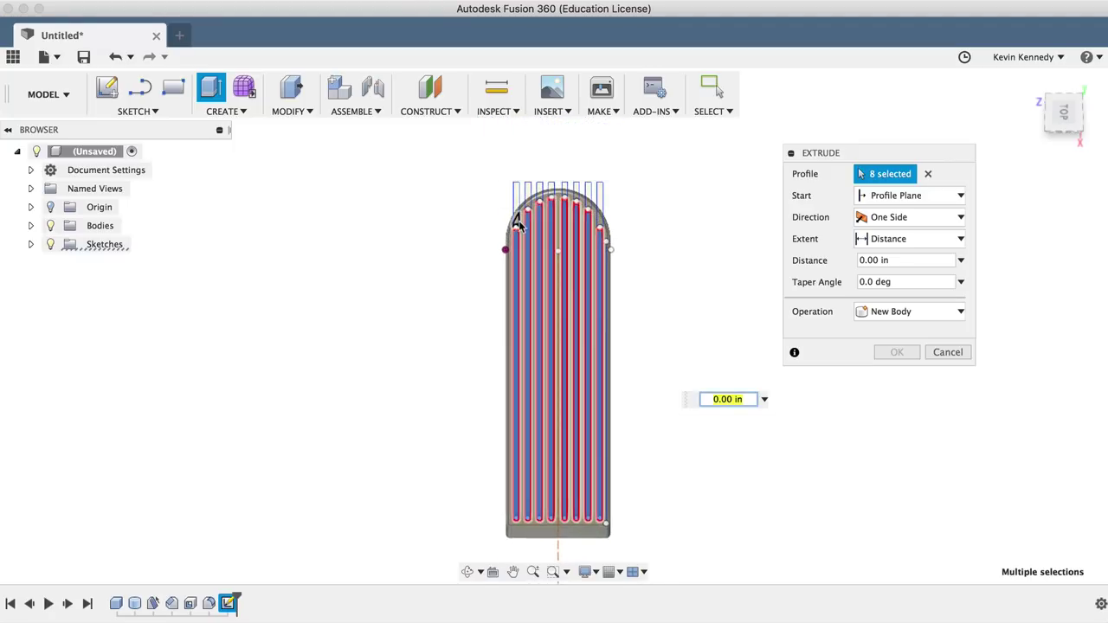
- Add the eight end circles at the rounded end to the profile selection and extrude everything 0.05 in, joined to the doorstop
scroll(517, 226, up, 3)
scroll(519, 227, down, 5)
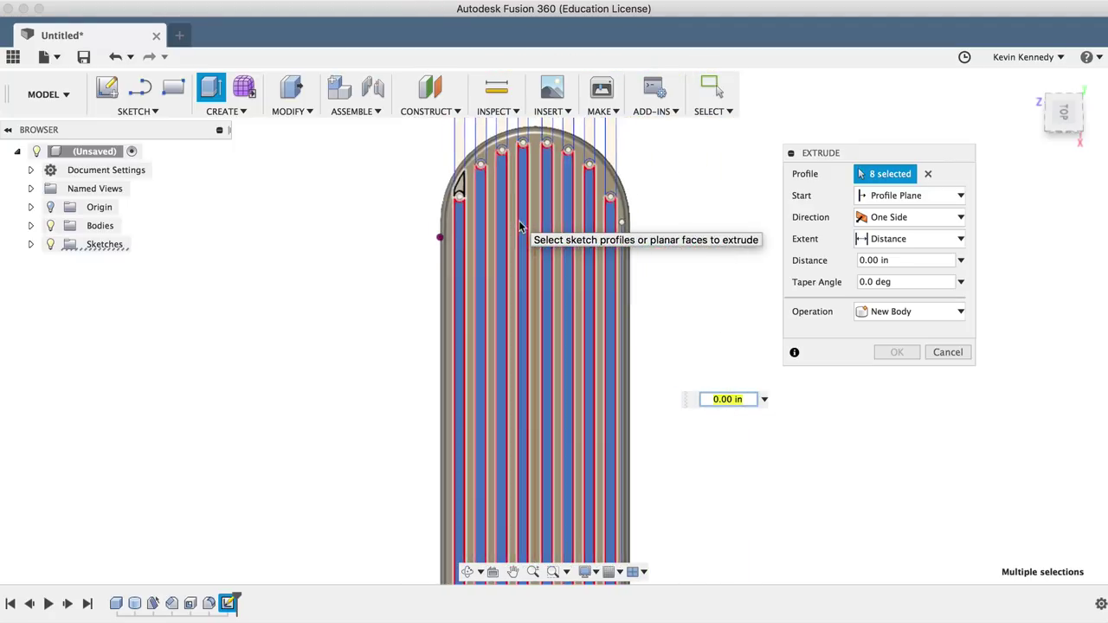
click(512, 571)
drag(525, 179, 535, 441)
scroll(542, 512, up, 5)
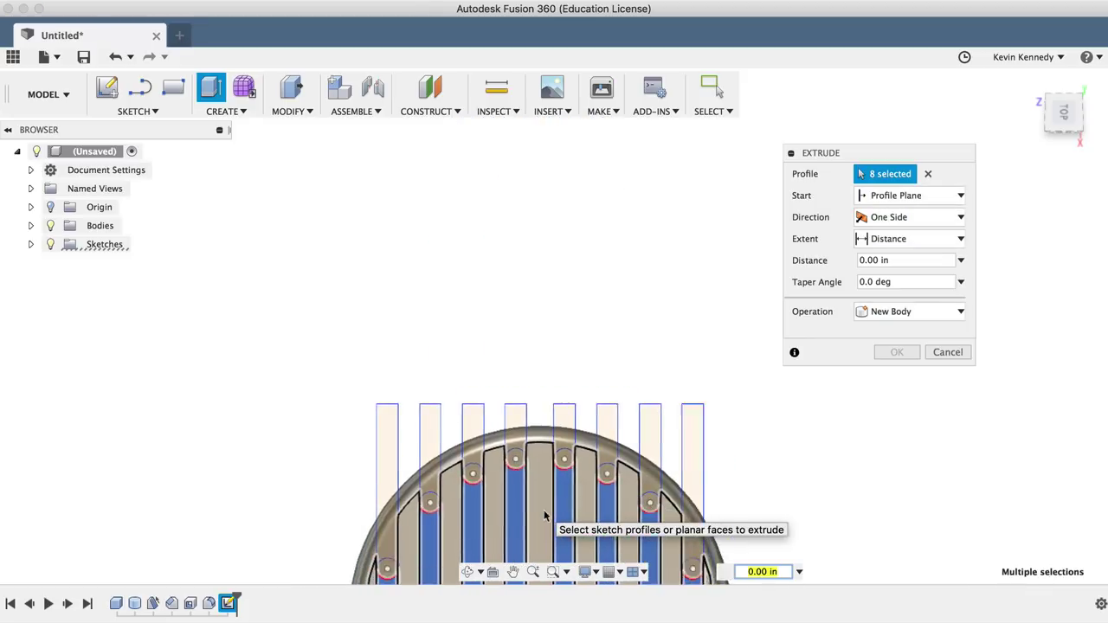
click(403, 510)
click(444, 446)
click(487, 417)
click(531, 402)
click(579, 402)
click(621, 417)
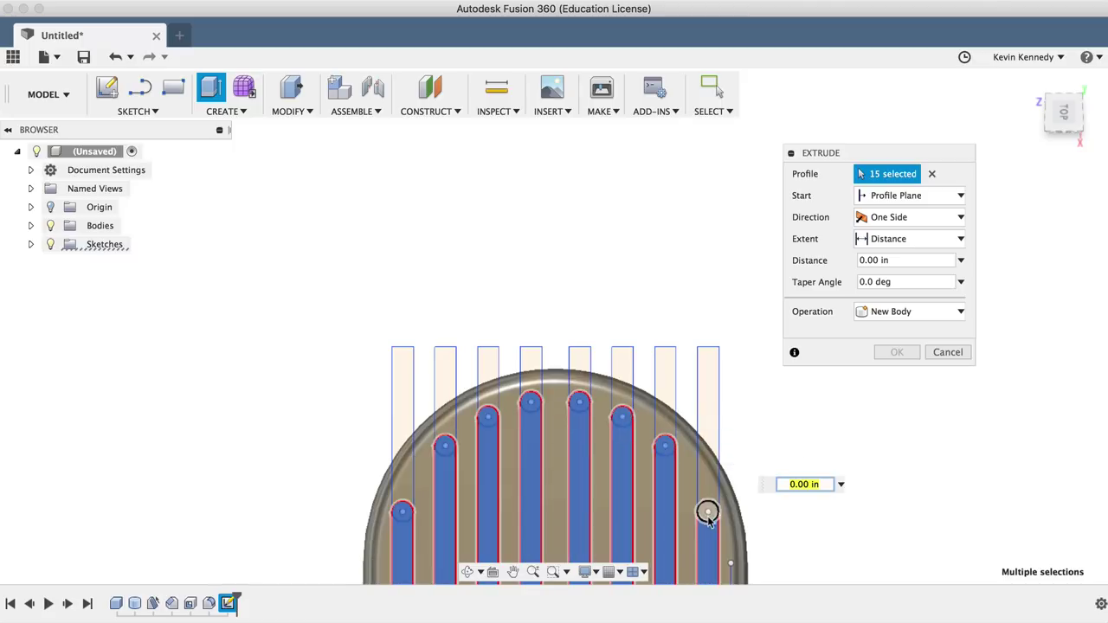
click(708, 516)
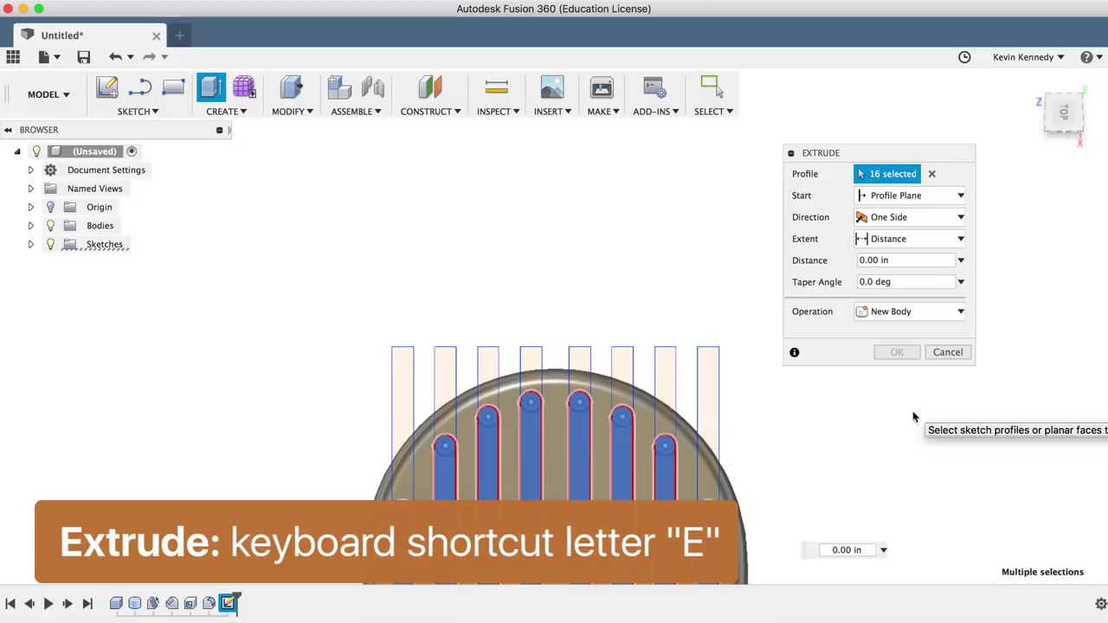
double_click(844, 550)
text(0.05)
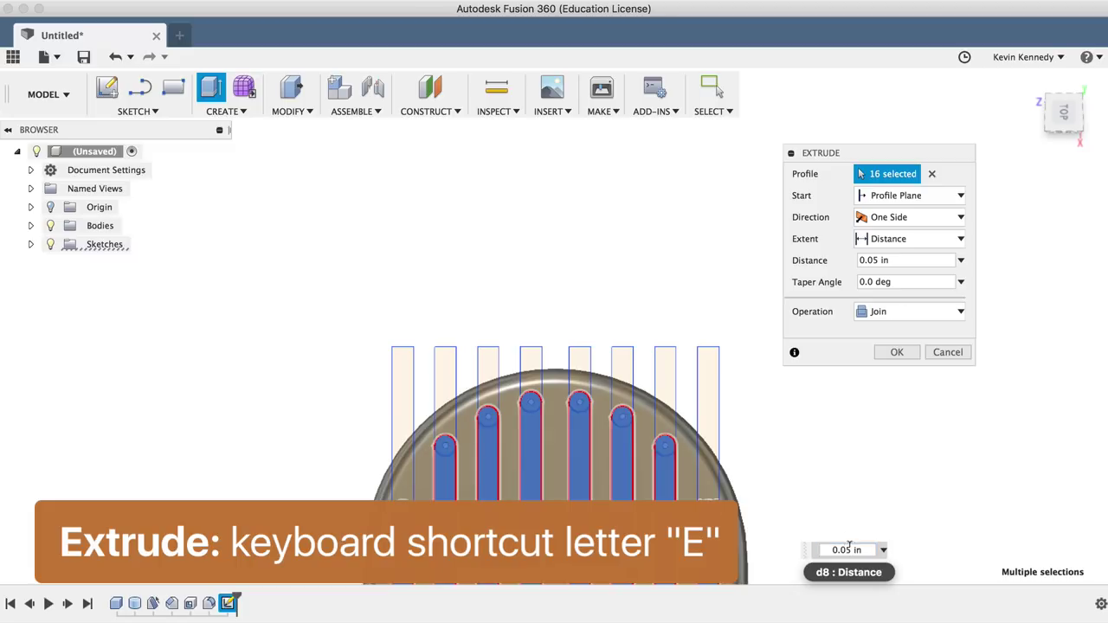
key(Return)
- Fillet the outline edges of all eight raised strips on the sloped face with a 0.04 in radius
click(1073, 82)
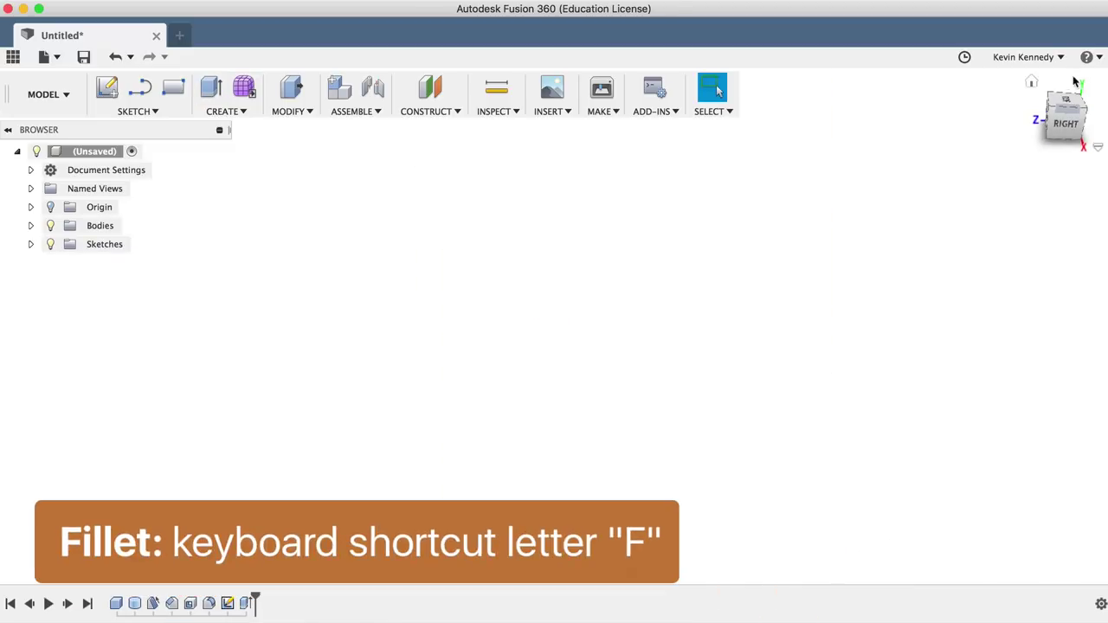
click(1073, 81)
key(f)
scroll(701, 497, up, 5)
click(701, 497)
click(744, 488)
click(804, 483)
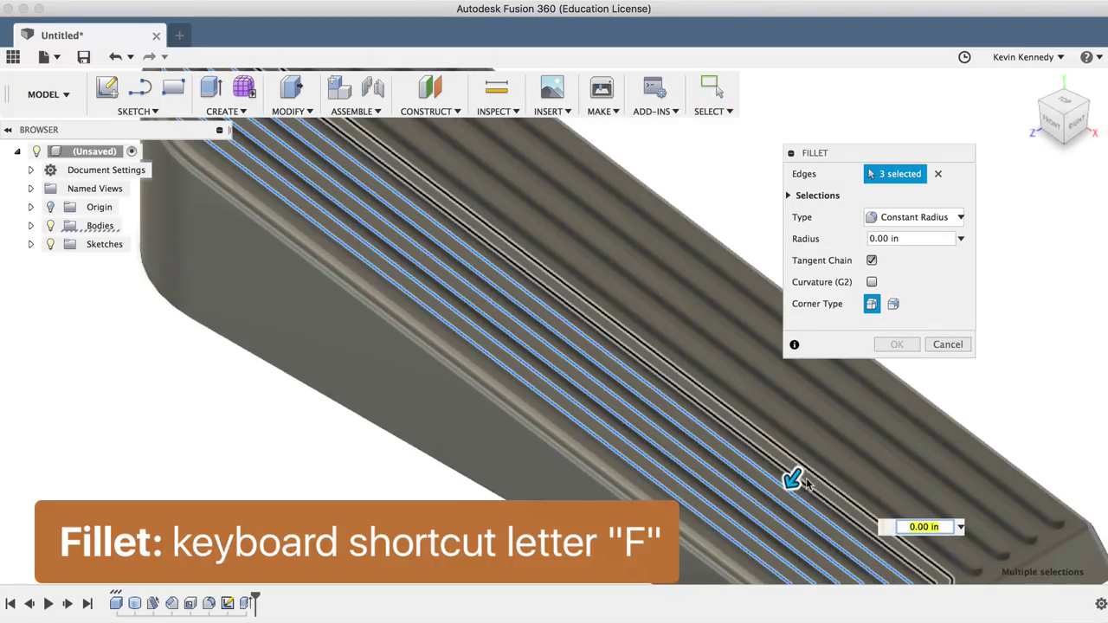
click(829, 464)
click(856, 448)
click(885, 437)
click(908, 429)
click(933, 420)
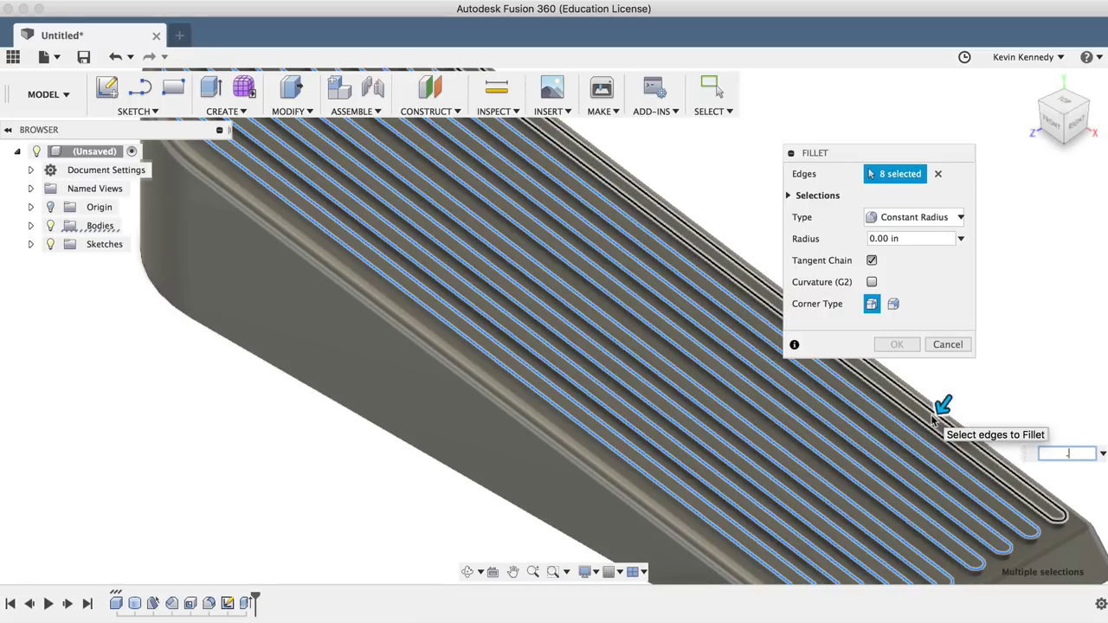
text(.04)
key(Return)
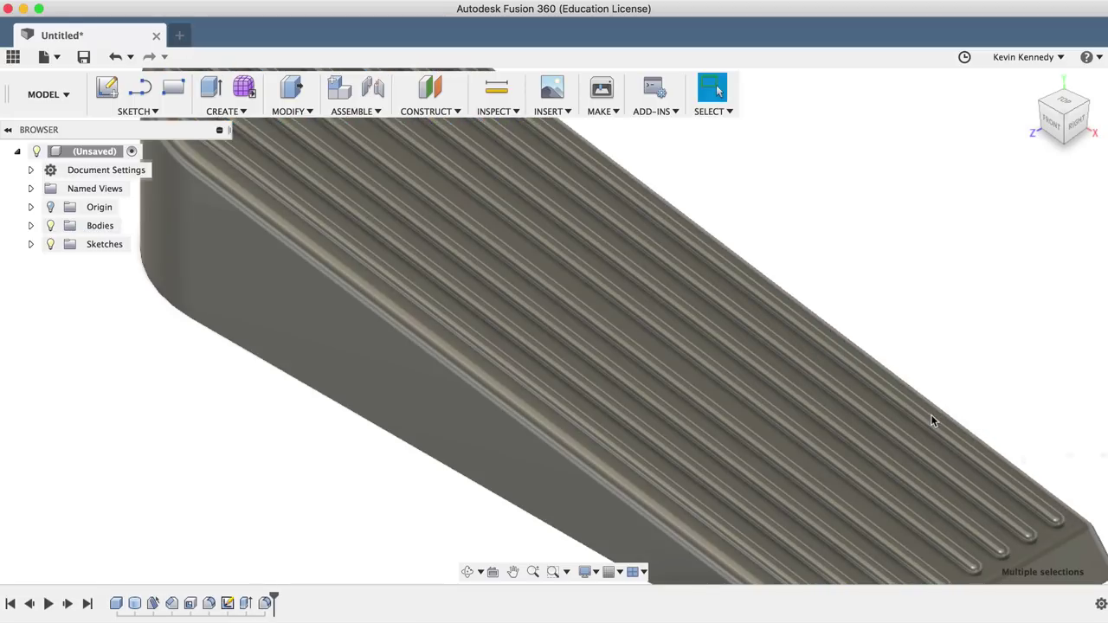
- Apply the Rubber - Hard appearance to the whole doorstop body
key(F6)
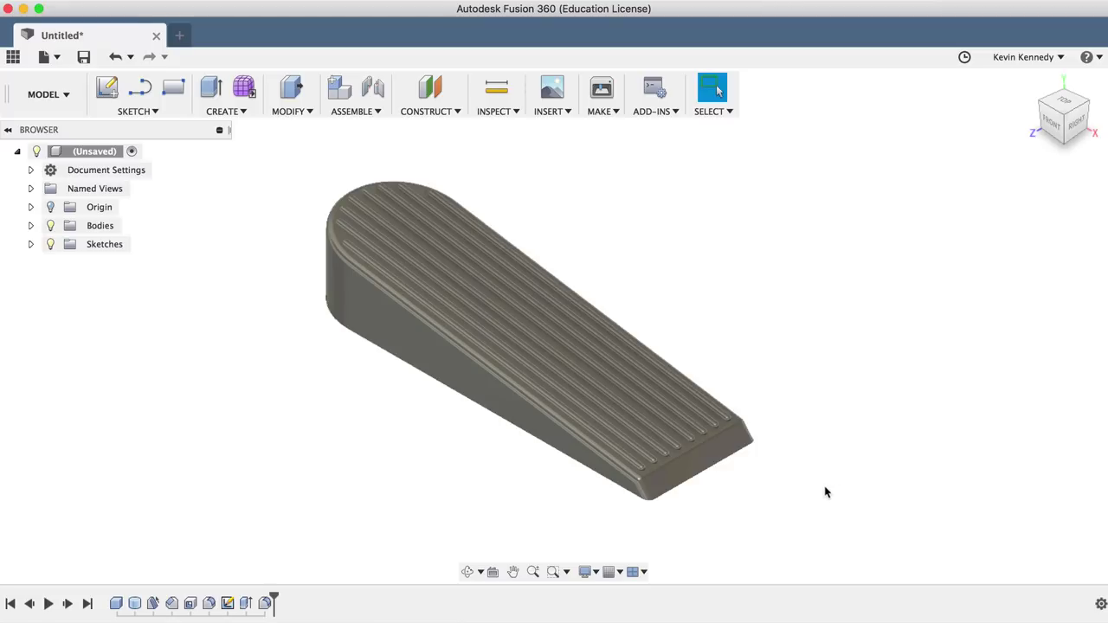
right_click(708, 454)
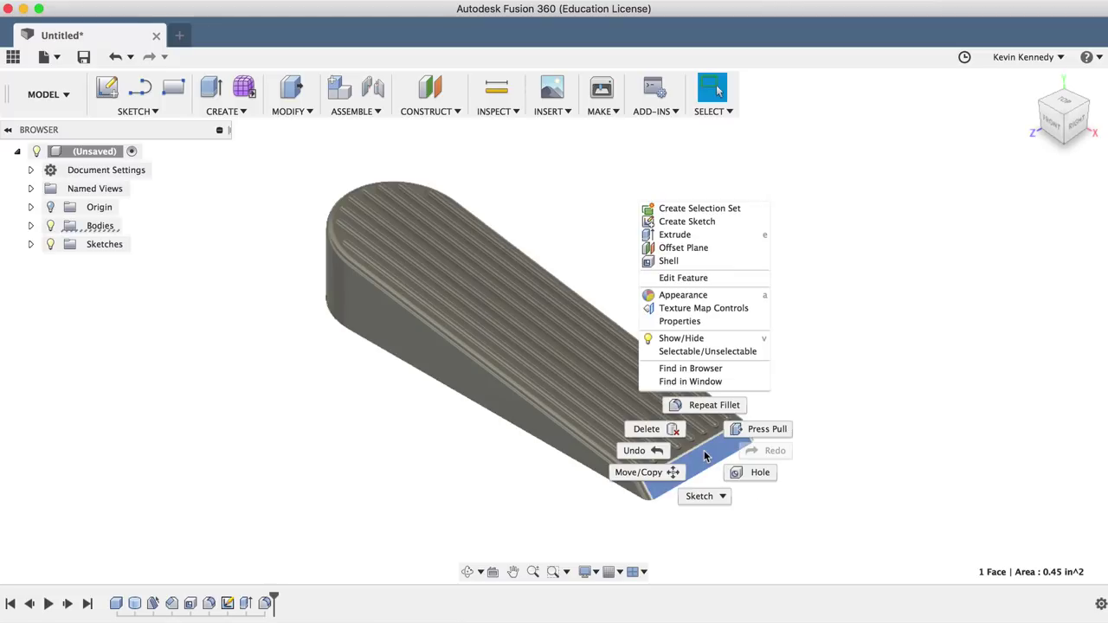
click(697, 295)
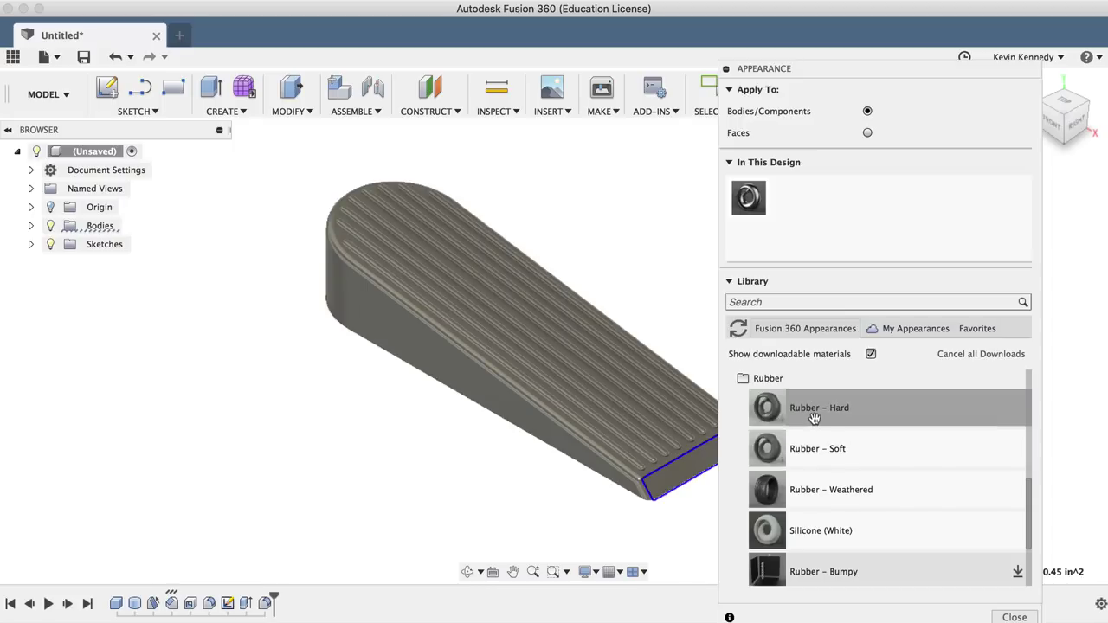
drag(813, 418, 640, 412)
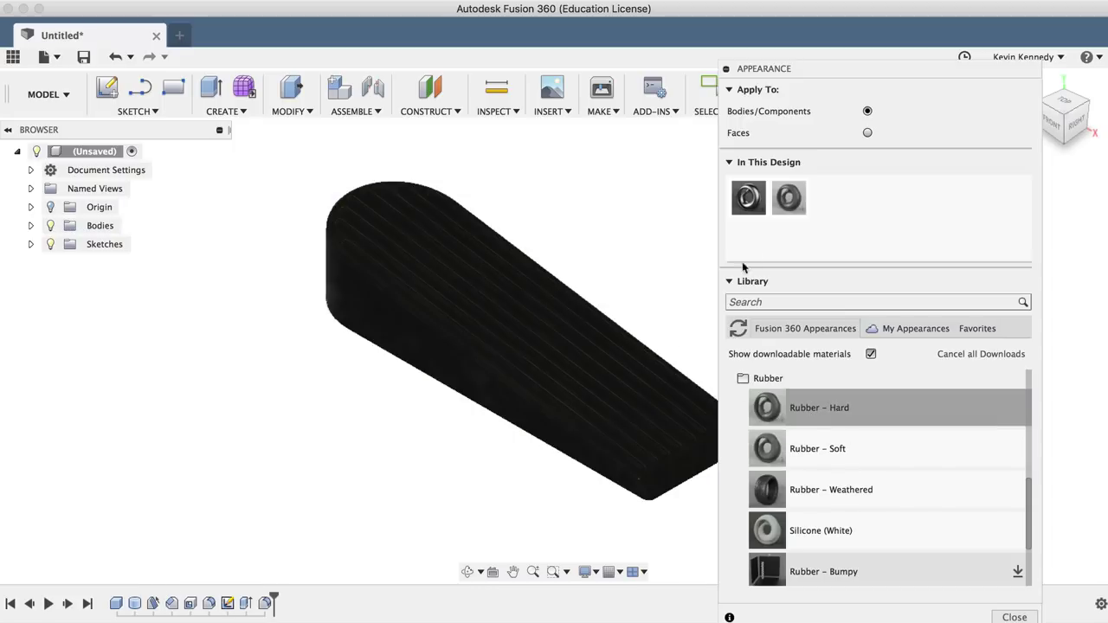
- Recolor the design's Rubber - Hard appearance to a tan with RGB 193, 168, 136, and collapse the appearance settings
double_click(786, 202)
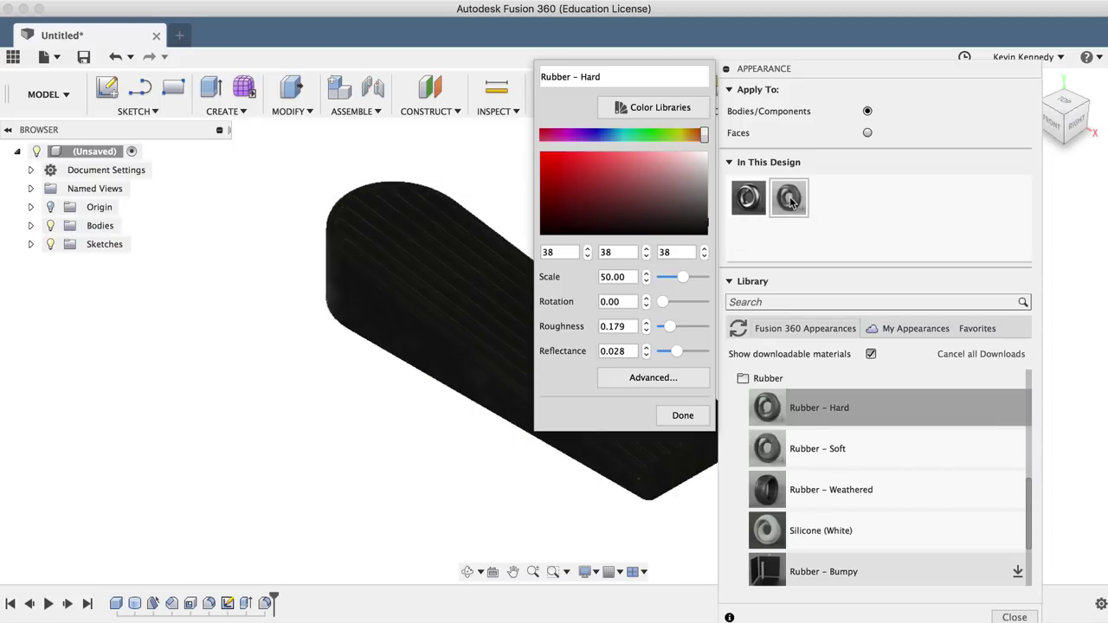
drag(694, 134, 687, 134)
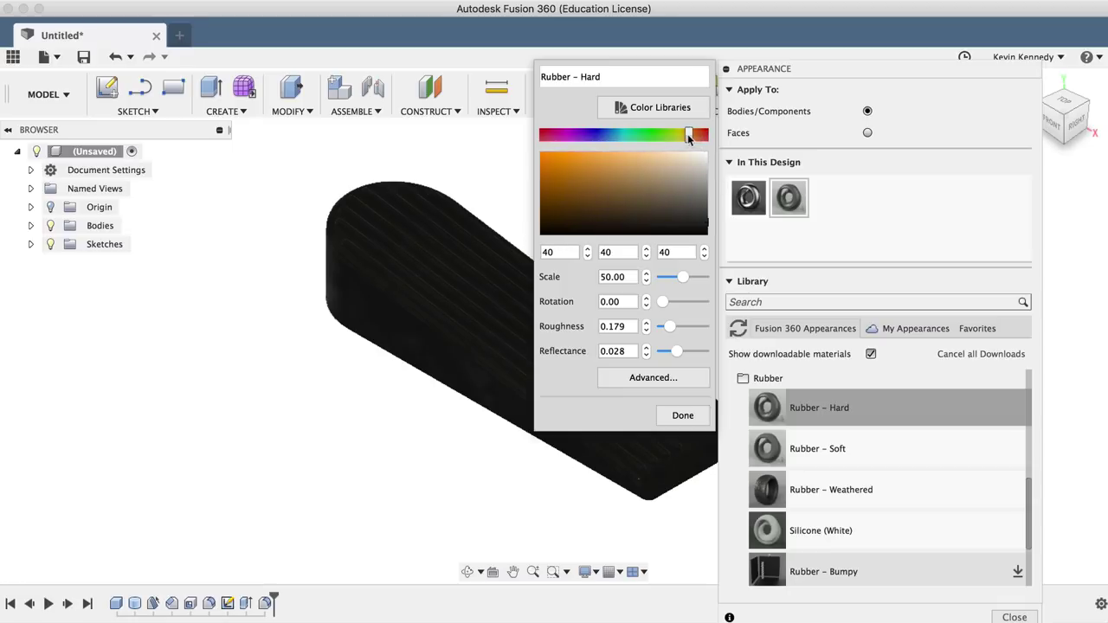
click(628, 178)
drag(627, 179, 655, 173)
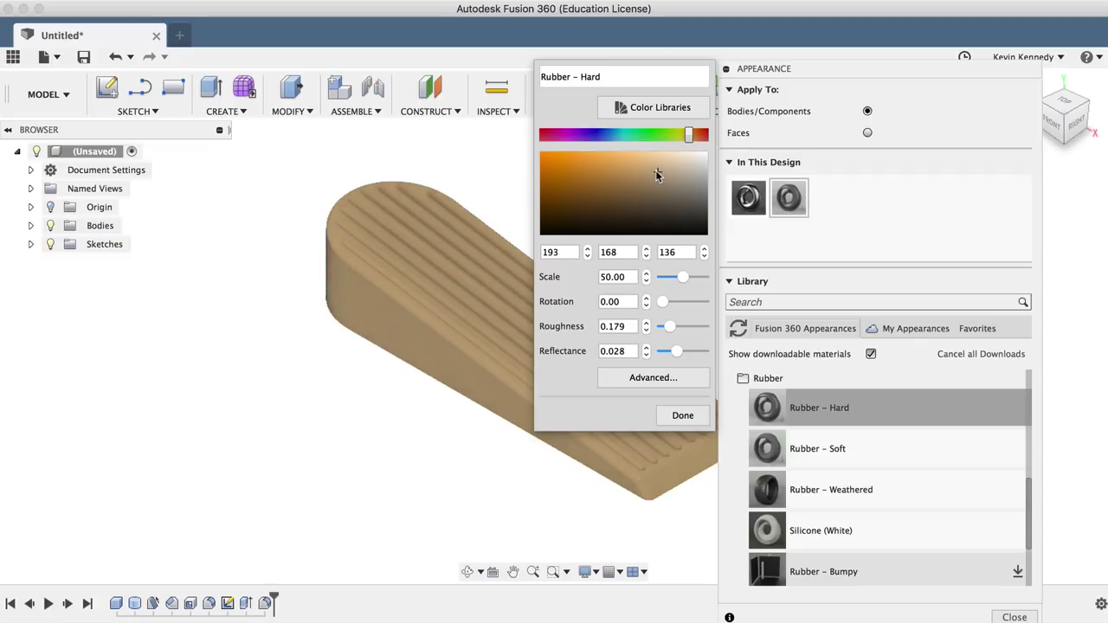
click(682, 415)
click(726, 69)
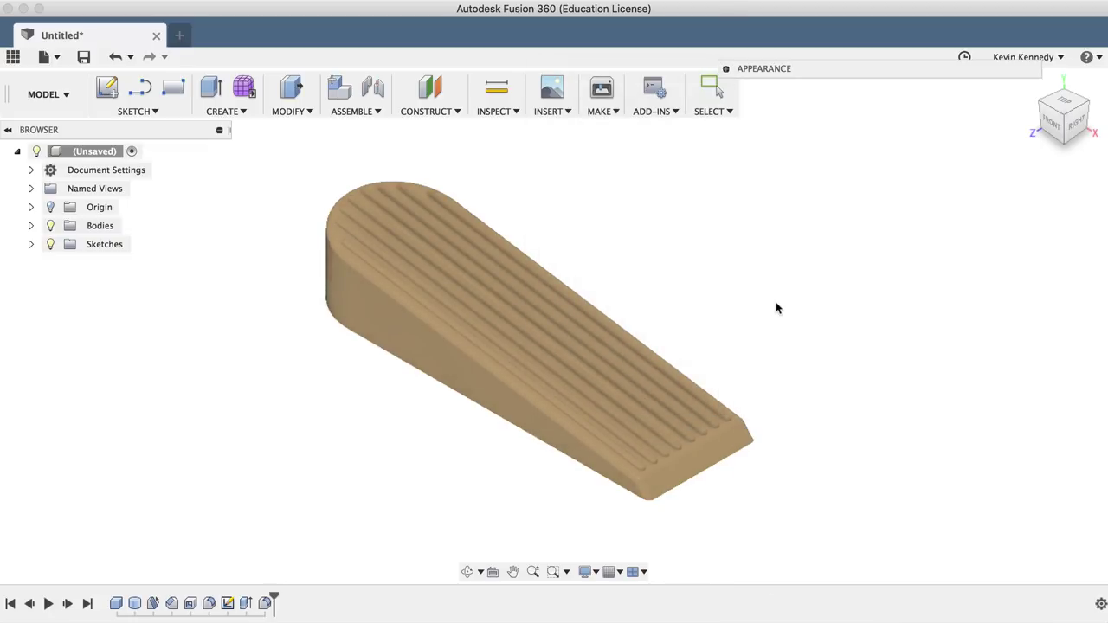